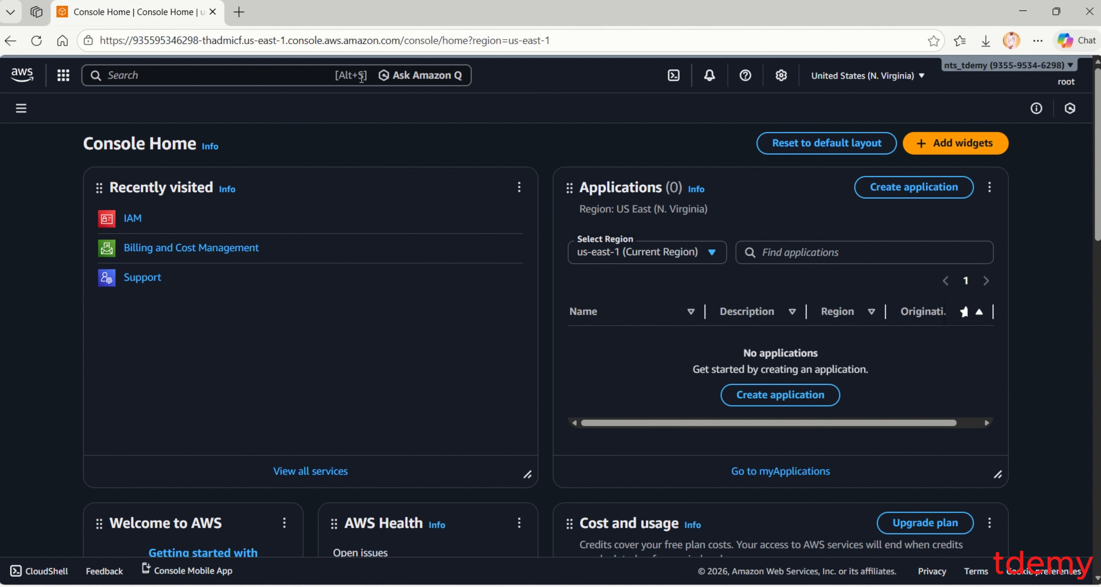
- Search the console for 'iam' and open the IAM service dashboard
{"action": "left_click", "coordinate": [262, 75]}
{"action": "type", "text": "i"}
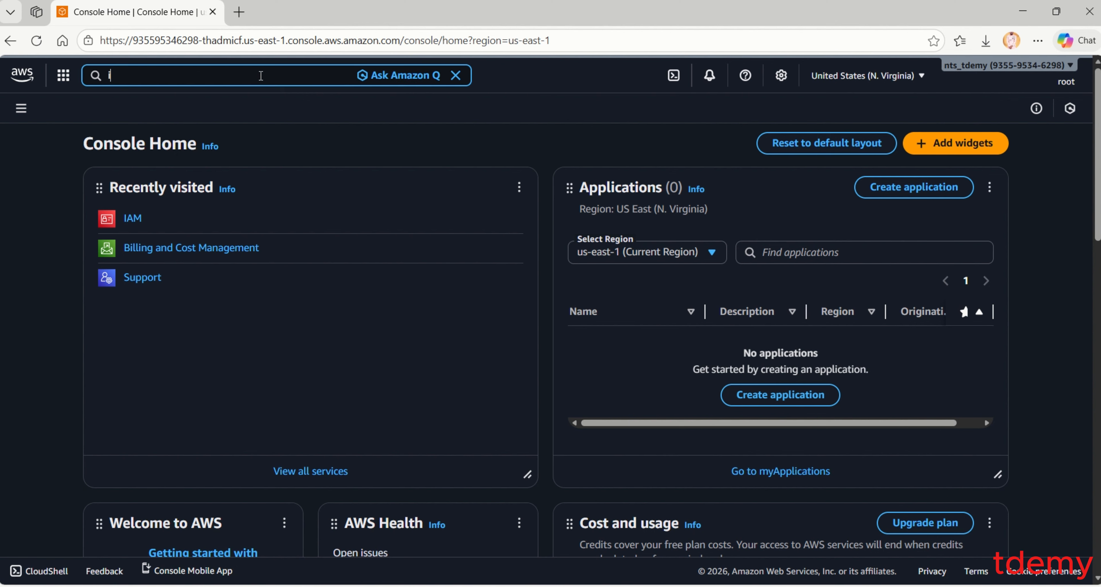
{"action": "type", "text": "am"}
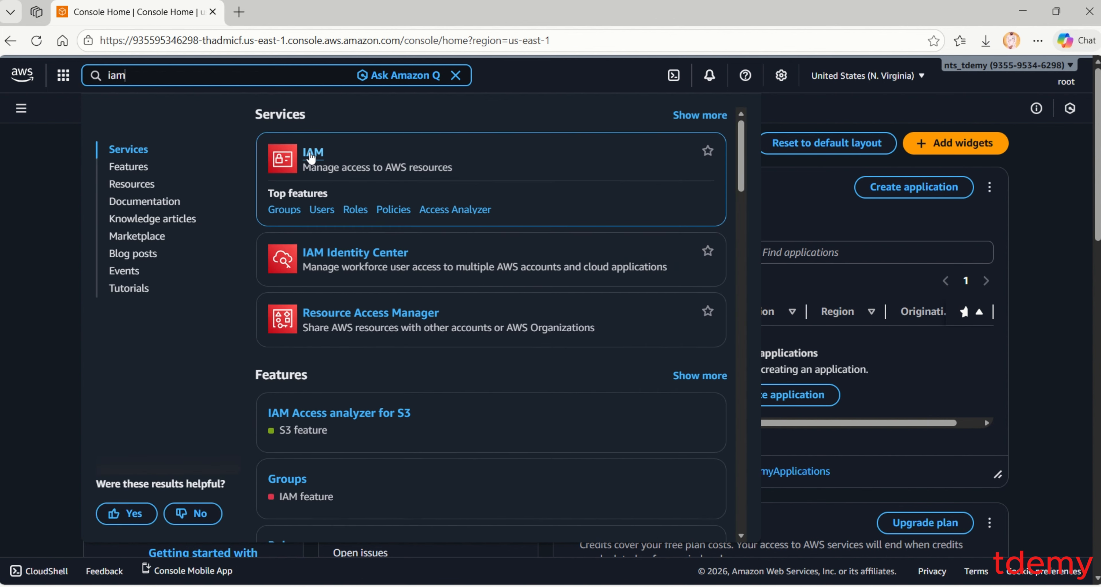
{"action": "left_click", "coordinate": [317, 159]}
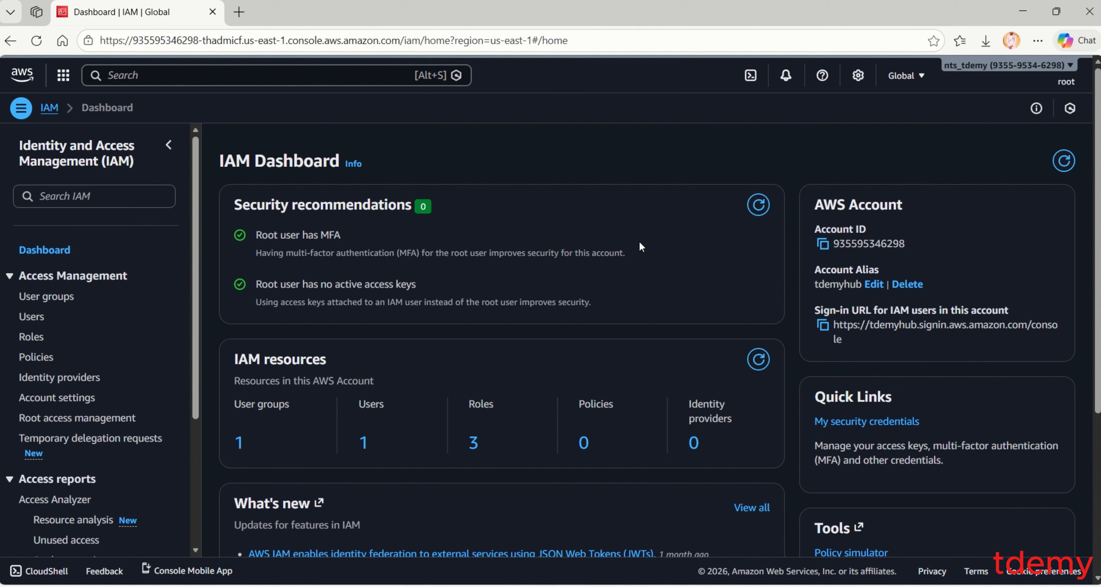
{"action": "scroll", "coordinate": [141, 290], "scroll_direction": "down", "scroll_amount": 1}
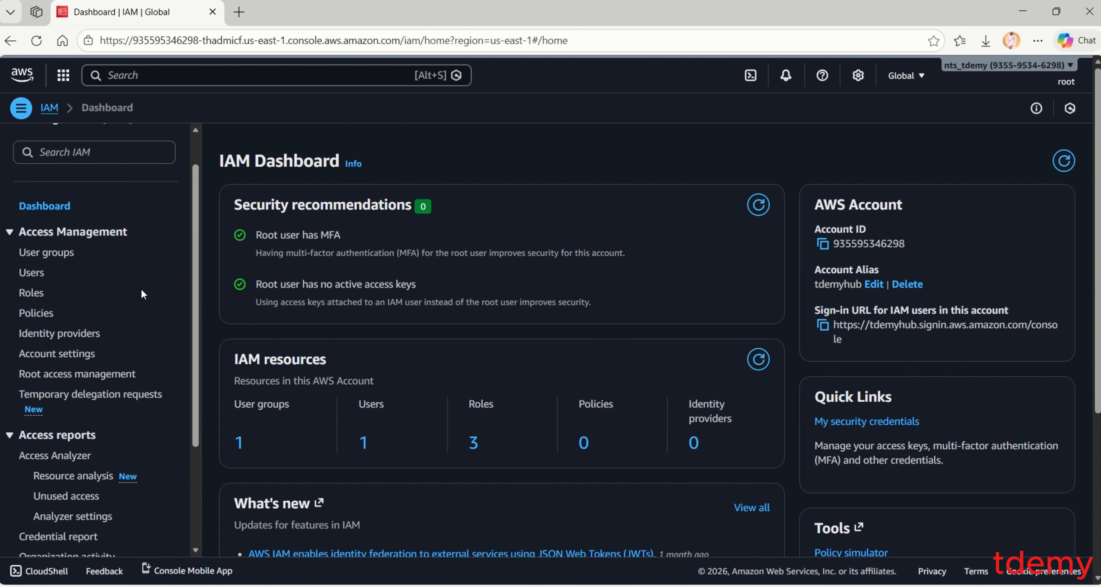
- Go to the IAM Roles list and launch the Create role wizard
{"action": "left_click", "coordinate": [30, 294]}
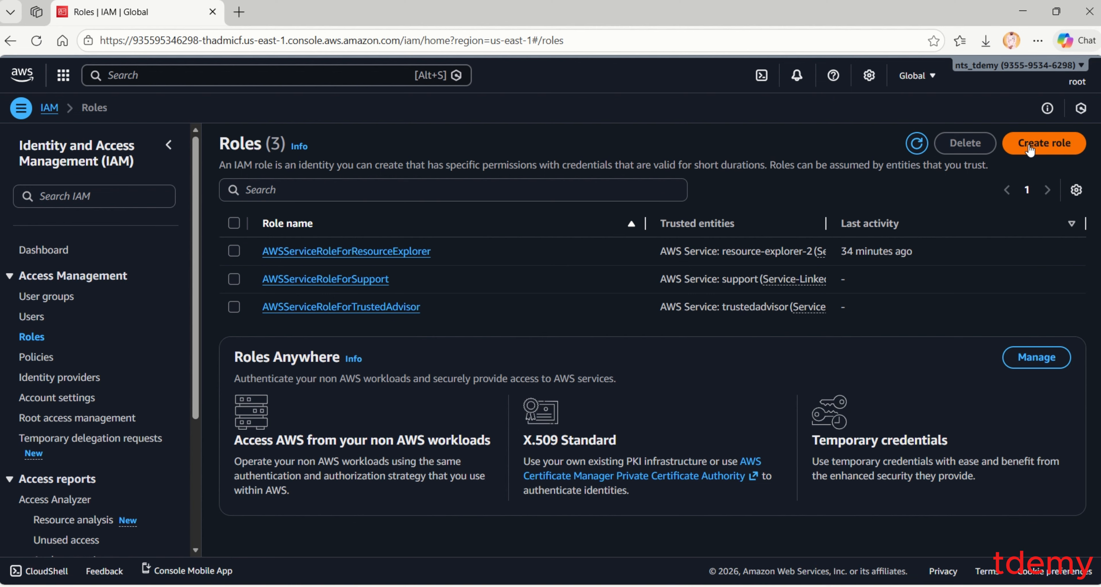
{"action": "left_click", "coordinate": [1030, 148]}
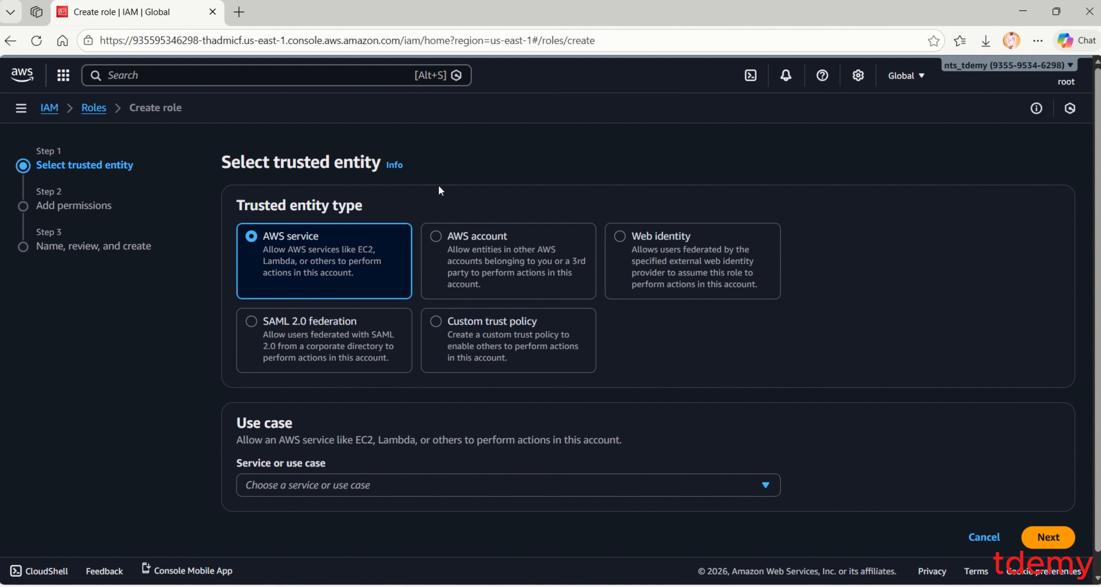
- Switch the trusted entity from AWS account to Web identity, leaving the identity provider unchosen
{"action": "left_click", "coordinate": [436, 235]}
{"action": "scroll", "coordinate": [425, 409], "scroll_direction": "down", "scroll_amount": 2}
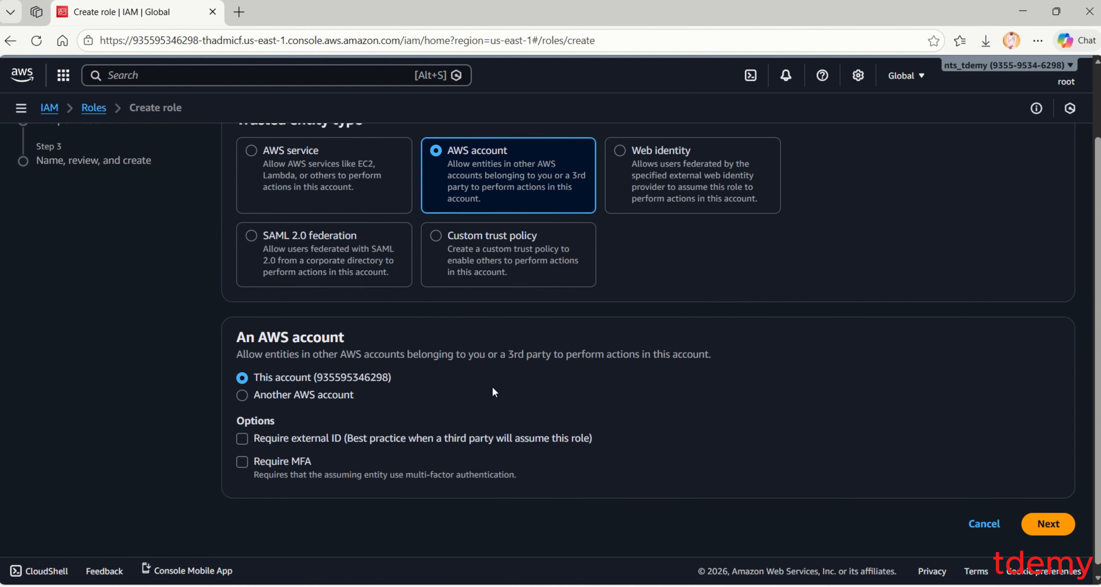
{"action": "scroll", "coordinate": [493, 388], "scroll_direction": "up", "scroll_amount": 1}
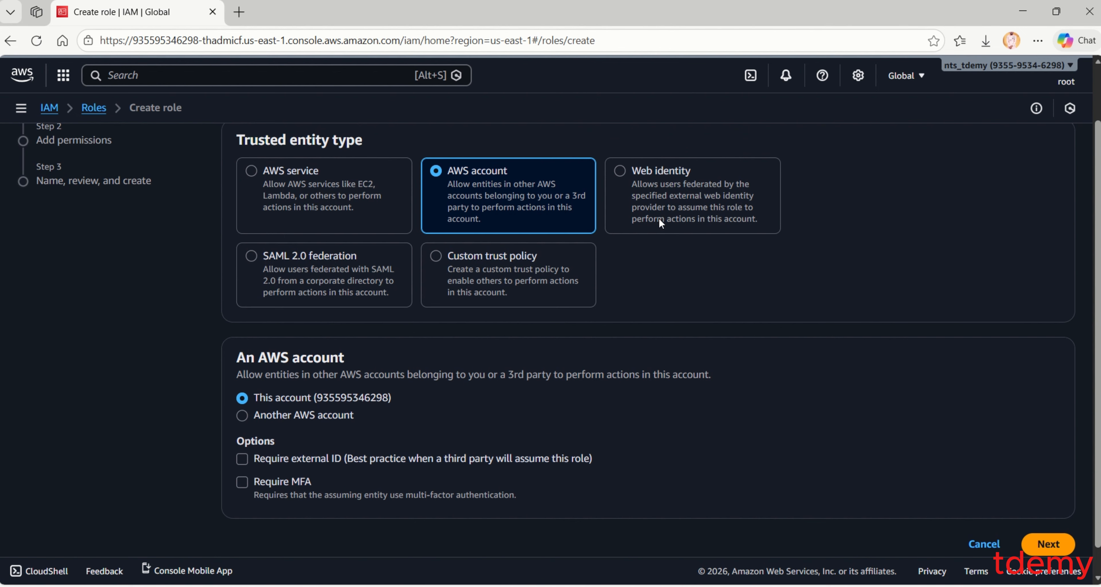
{"action": "left_click", "coordinate": [619, 172]}
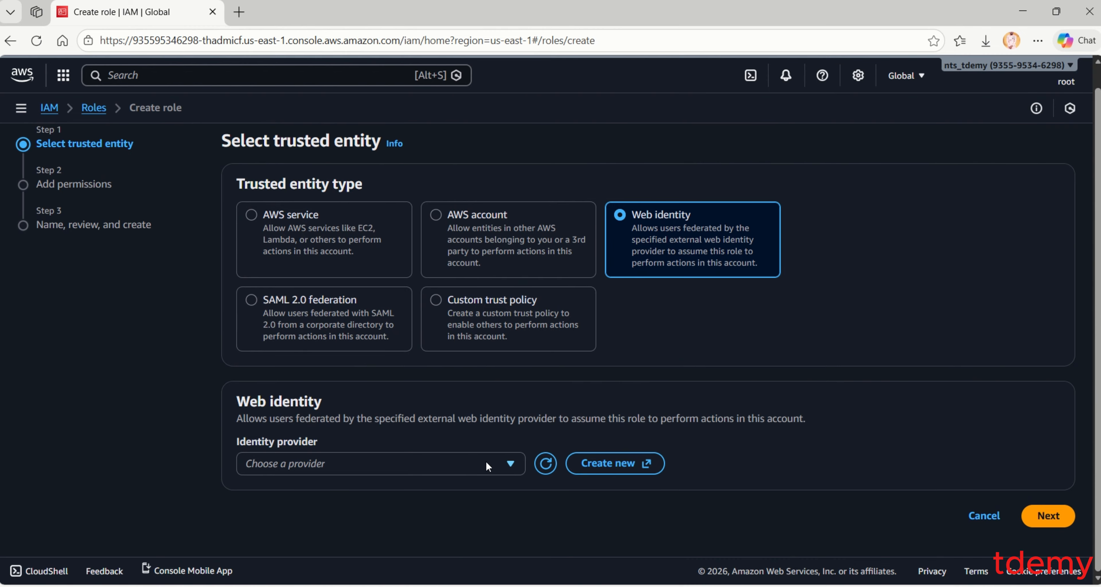
{"action": "left_click", "coordinate": [486, 463]}
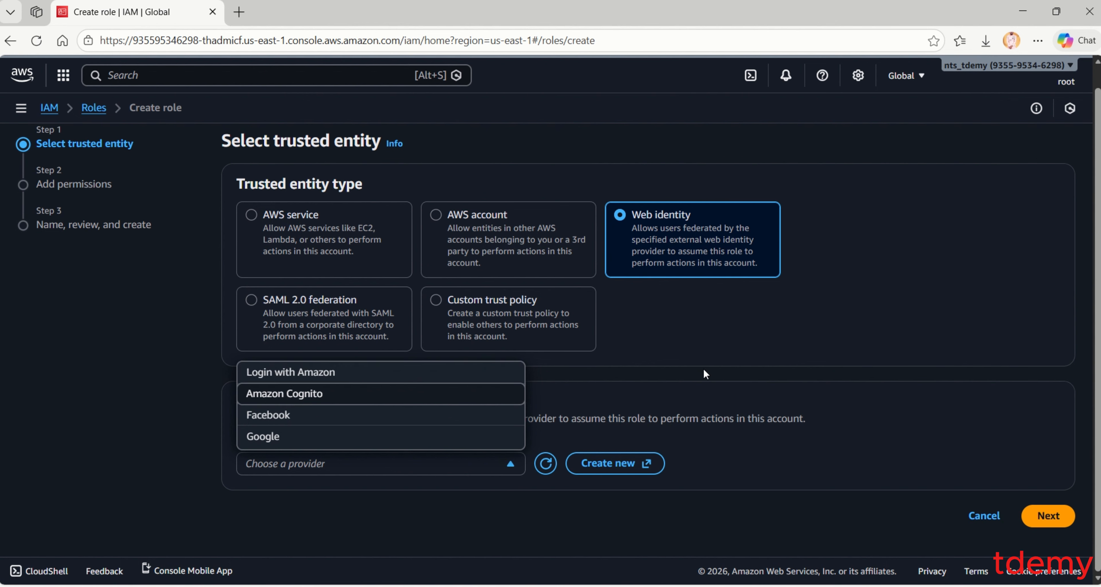
{"action": "left_click", "coordinate": [723, 346]}
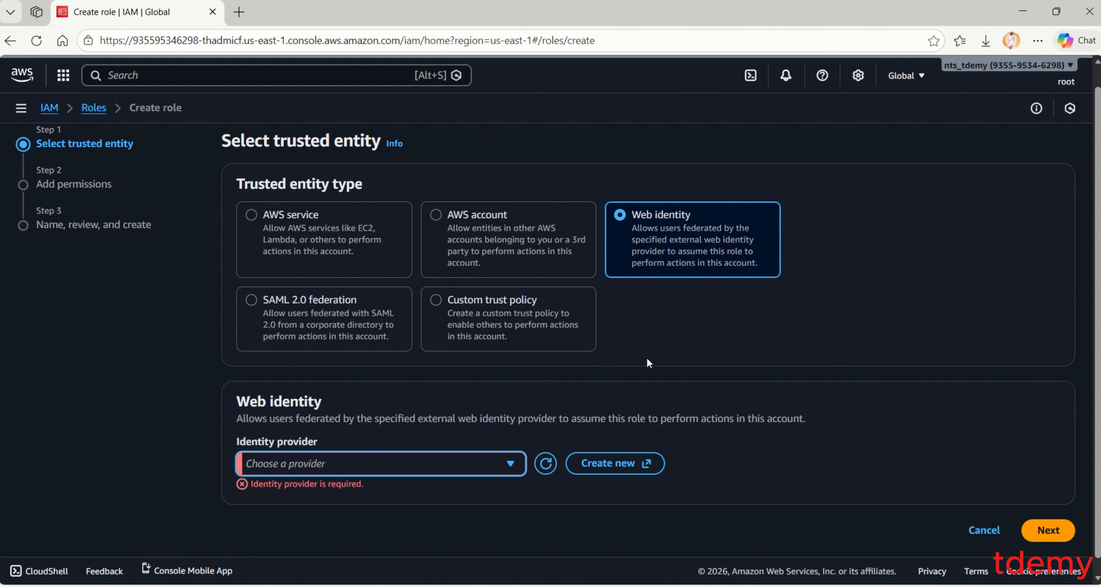
- Choose AWS service with the EC2 use case as the trusted entity and continue to Add permissions
{"action": "left_click", "coordinate": [252, 214]}
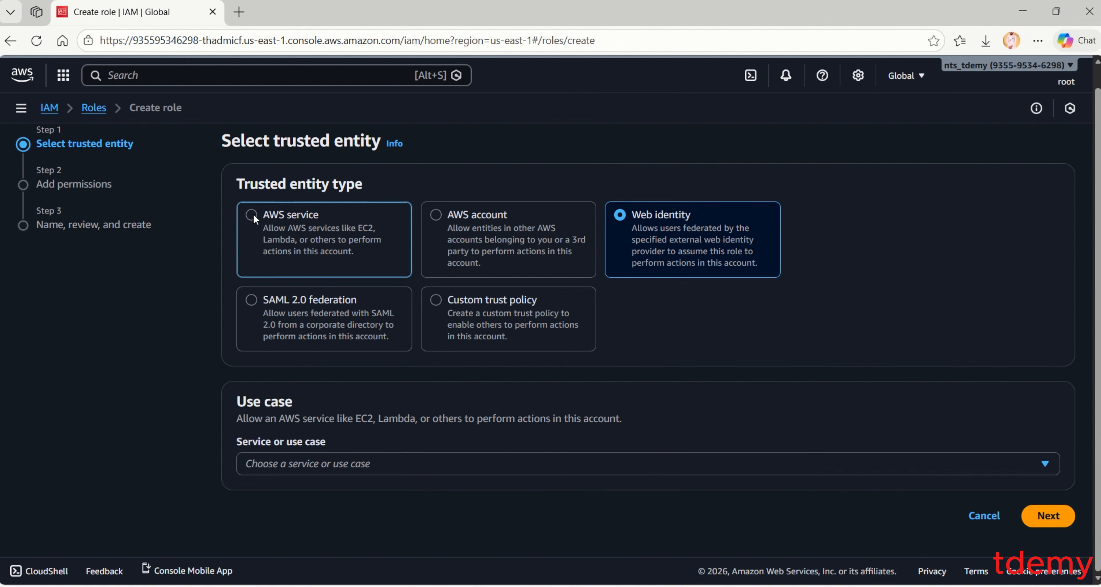
{"action": "left_click", "coordinate": [393, 458]}
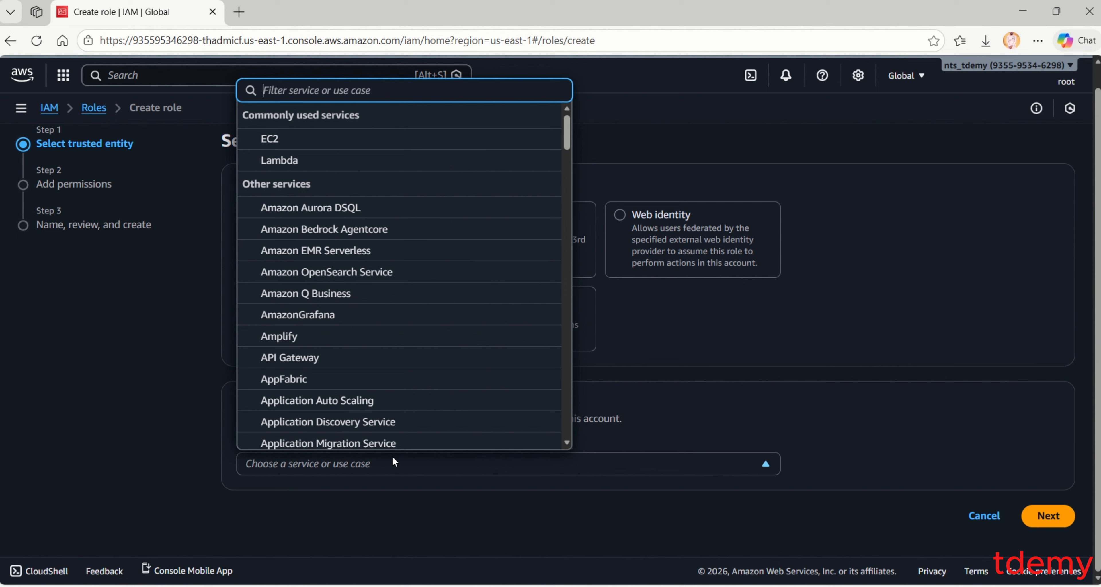
{"action": "type", "text": "ec"}
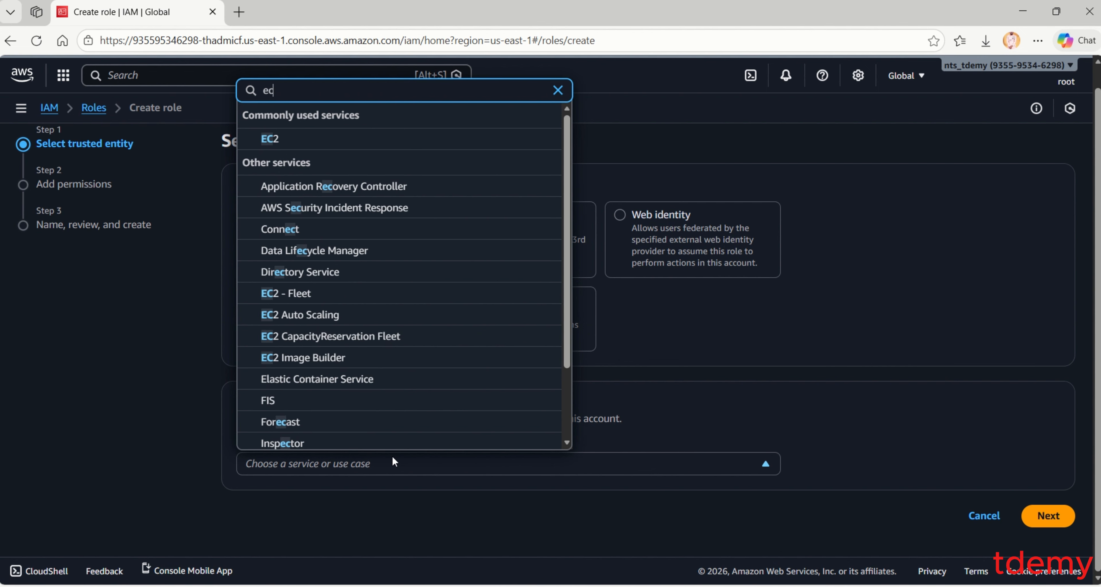
{"action": "type", "text": "2"}
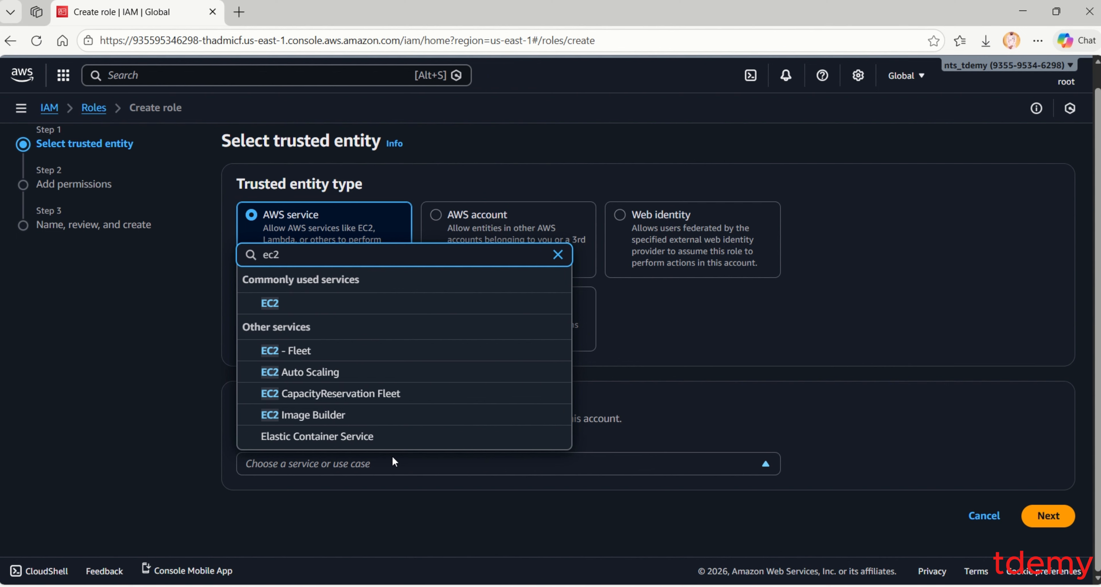
{"action": "left_click", "coordinate": [326, 306]}
{"action": "scroll", "coordinate": [735, 388], "scroll_direction": "down", "scroll_amount": 2}
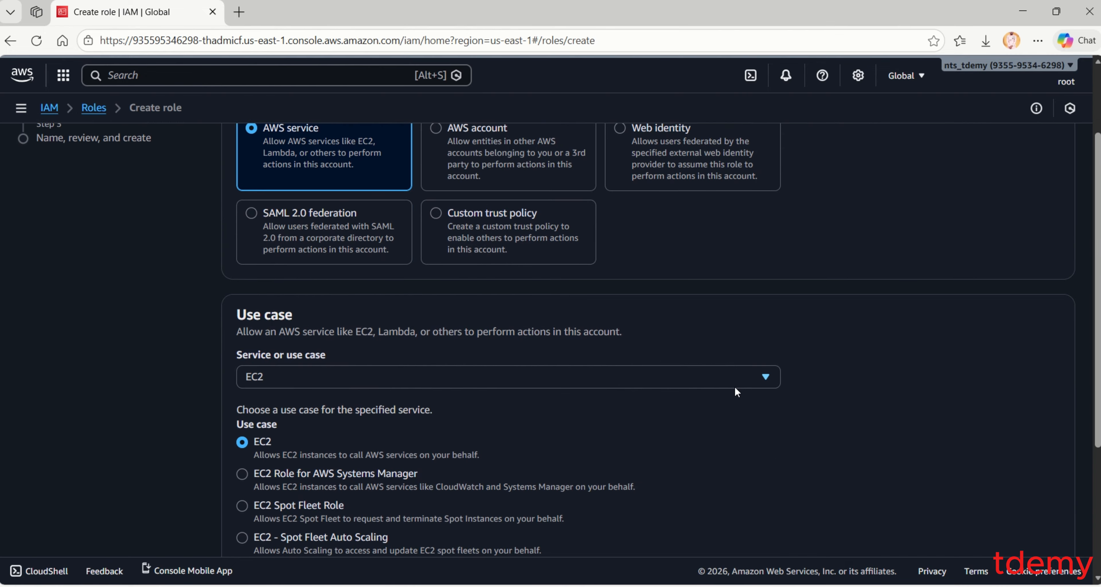
{"action": "scroll", "coordinate": [735, 386], "scroll_direction": "down", "scroll_amount": 3}
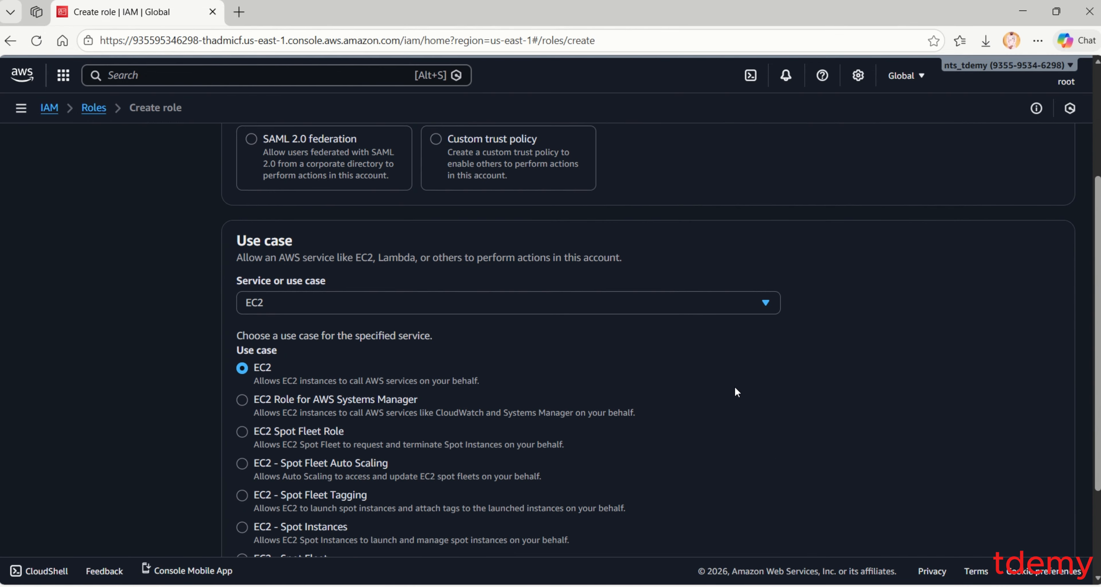
{"action": "scroll", "coordinate": [966, 423], "scroll_direction": "down", "scroll_amount": 2}
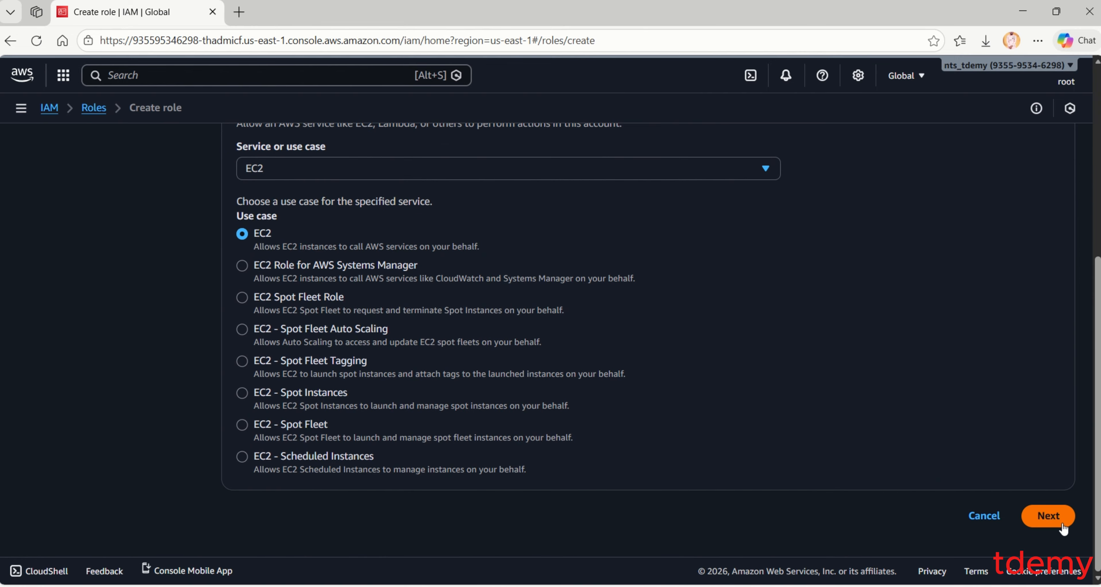
{"action": "left_click", "coordinate": [1055, 516]}
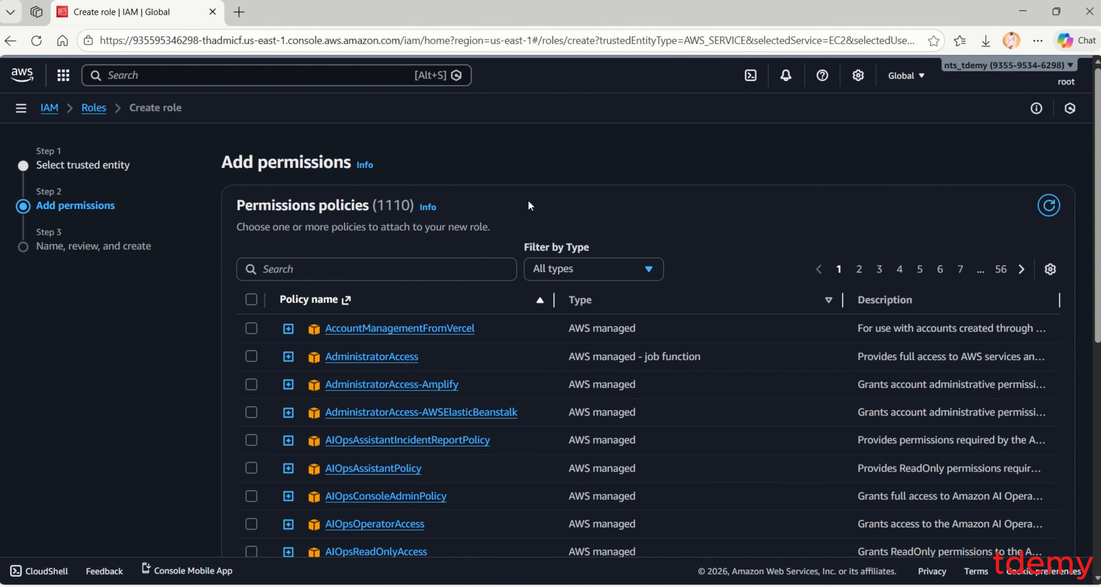
- Search the permission policies for s3, rds, con and rout, settling on s3
{"action": "scroll", "coordinate": [633, 196], "scroll_direction": "down", "scroll_amount": 1}
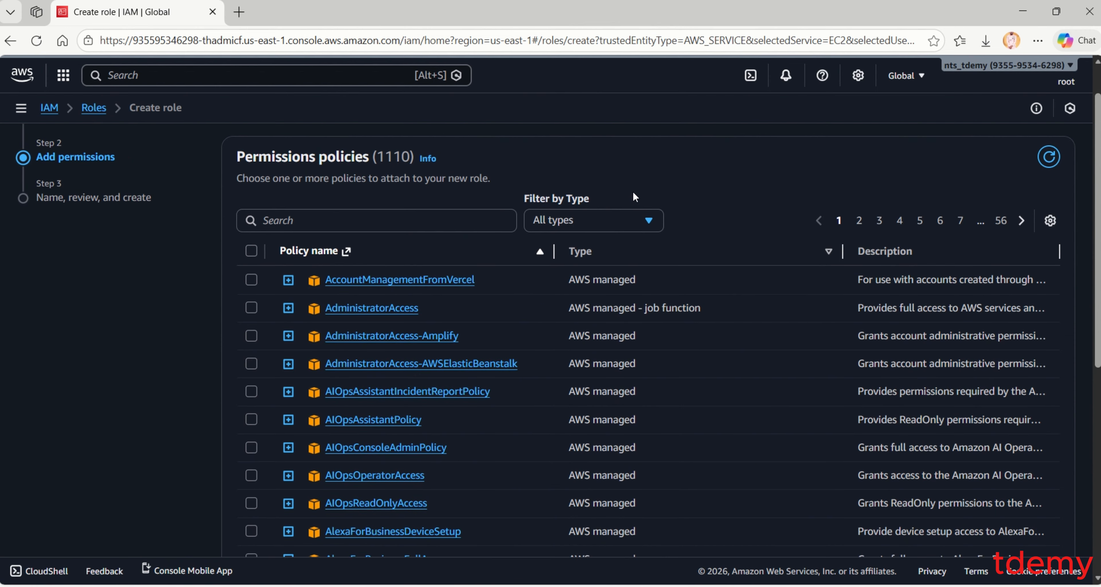
{"action": "left_click", "coordinate": [455, 215]}
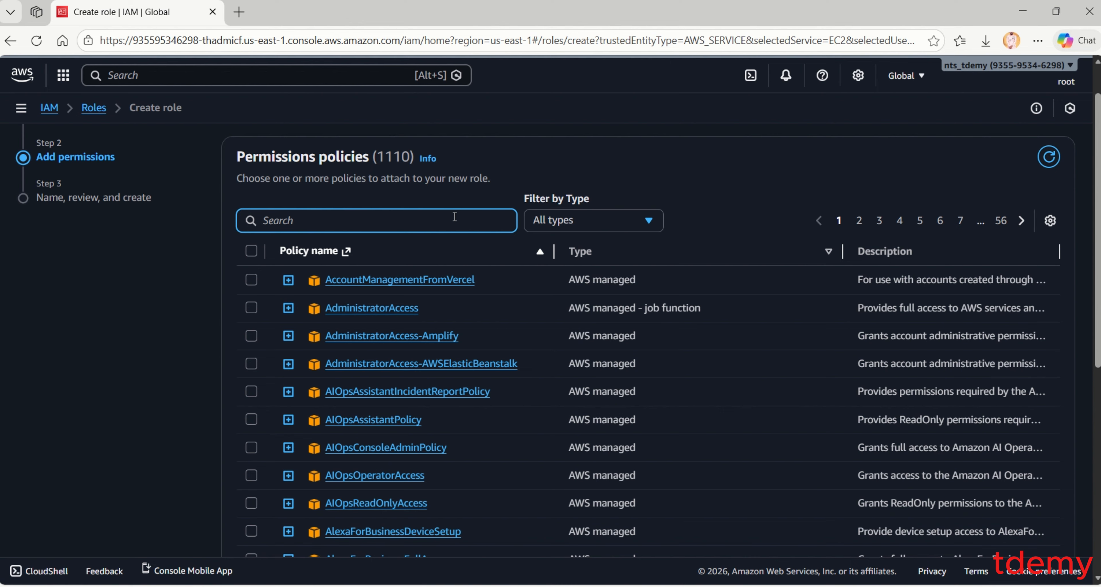
{"action": "type", "text": "s3"}
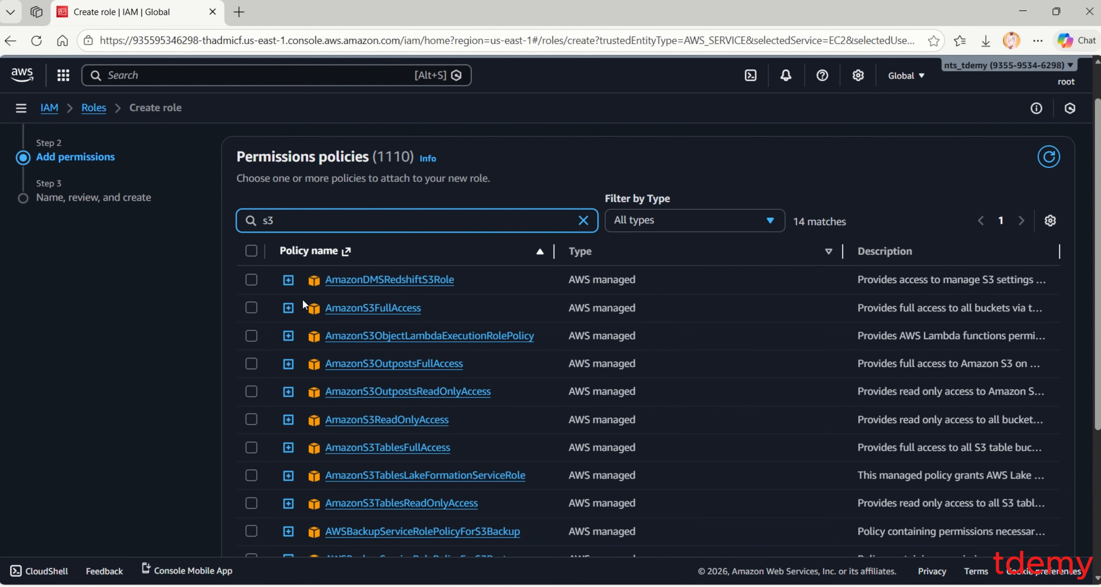
{"action": "key", "text": "BackSpace"}
{"action": "key", "text": "BackSpace"}
{"action": "type", "text": "rds"}
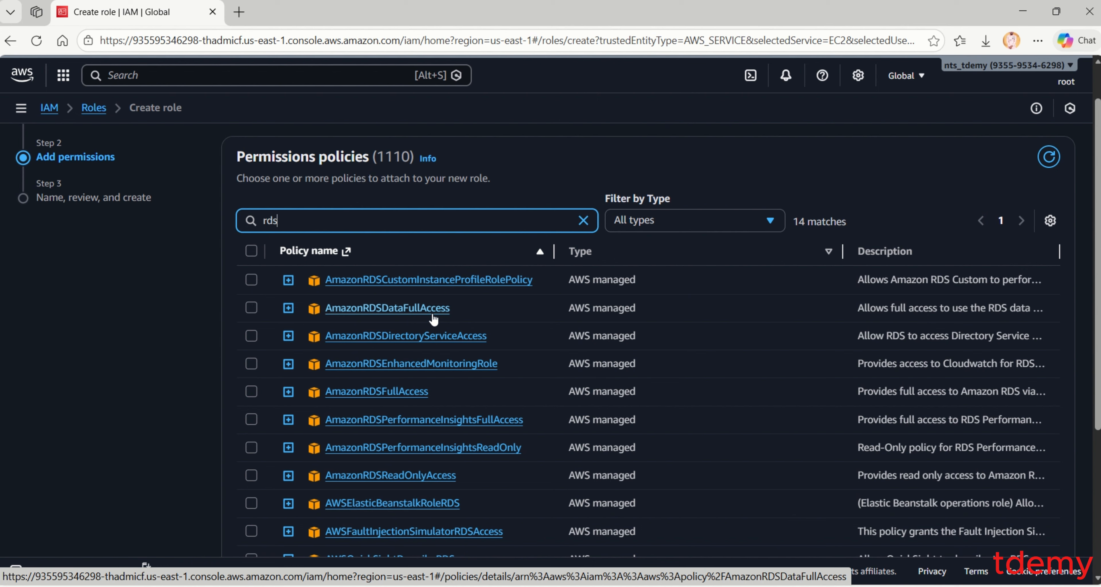
{"action": "key", "text": "BackSpace"}
{"action": "key", "text": "BackSpace"}
{"action": "key", "text": "BackSpace"}
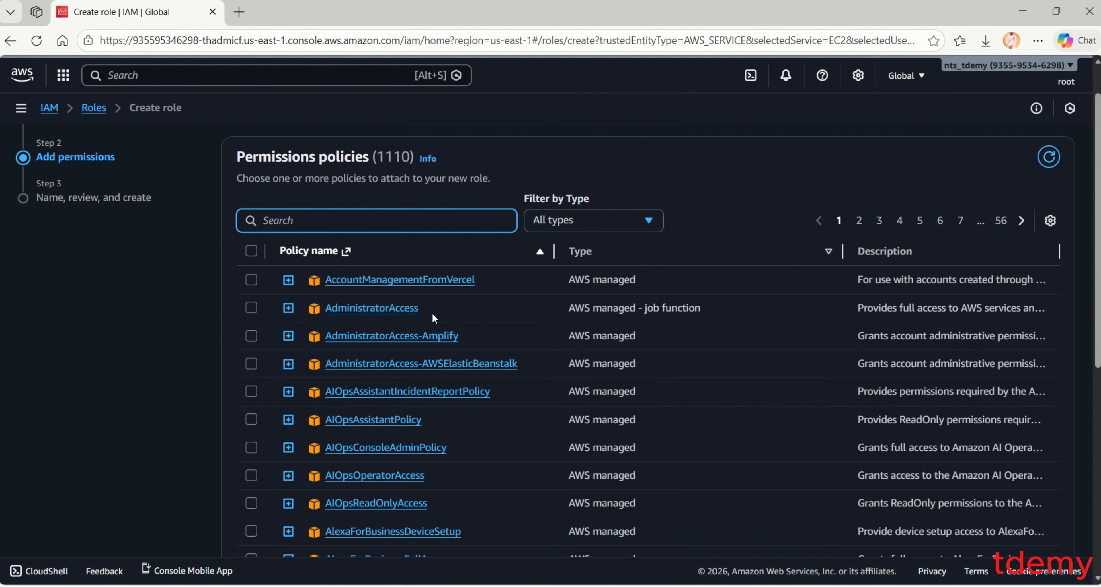
{"action": "type", "text": "c"}
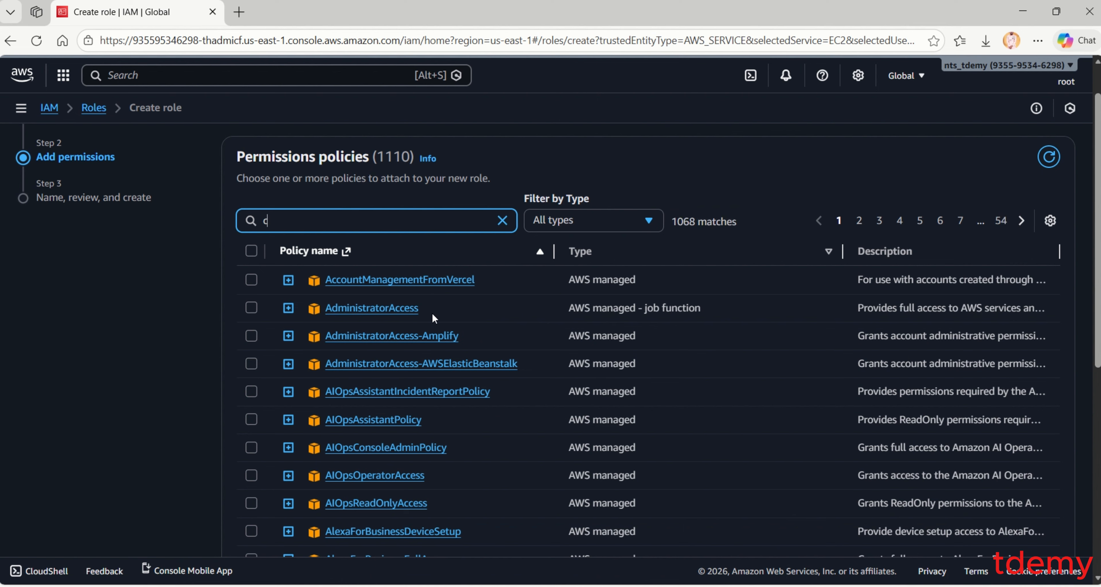
{"action": "type", "text": "on"}
{"action": "key", "text": "BackSpace"}
{"action": "key", "text": "BackSpace"}
{"action": "key", "text": "BackSpace"}
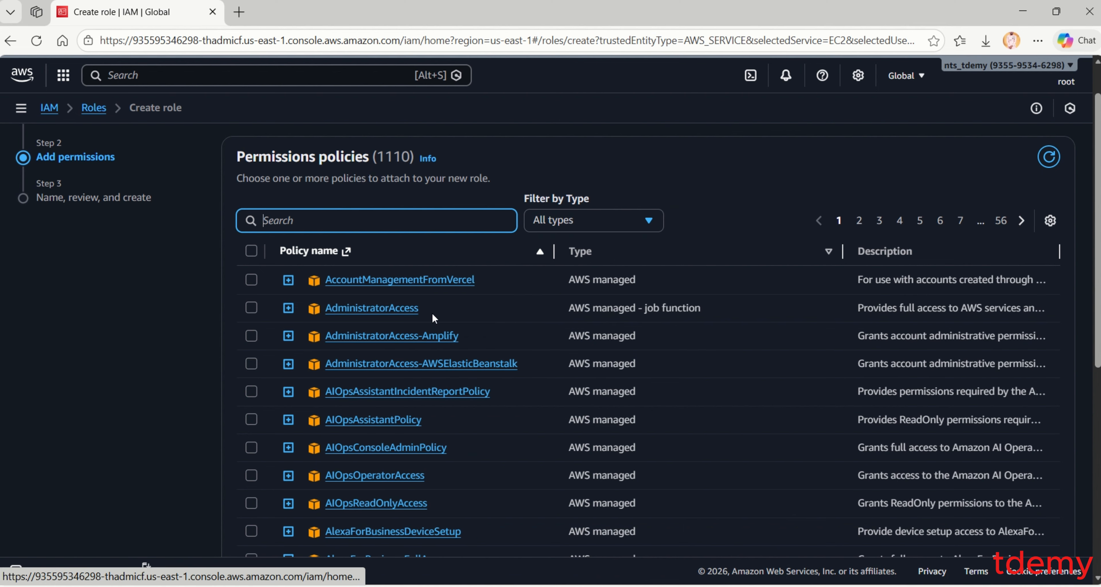
{"action": "type", "text": "rout"}
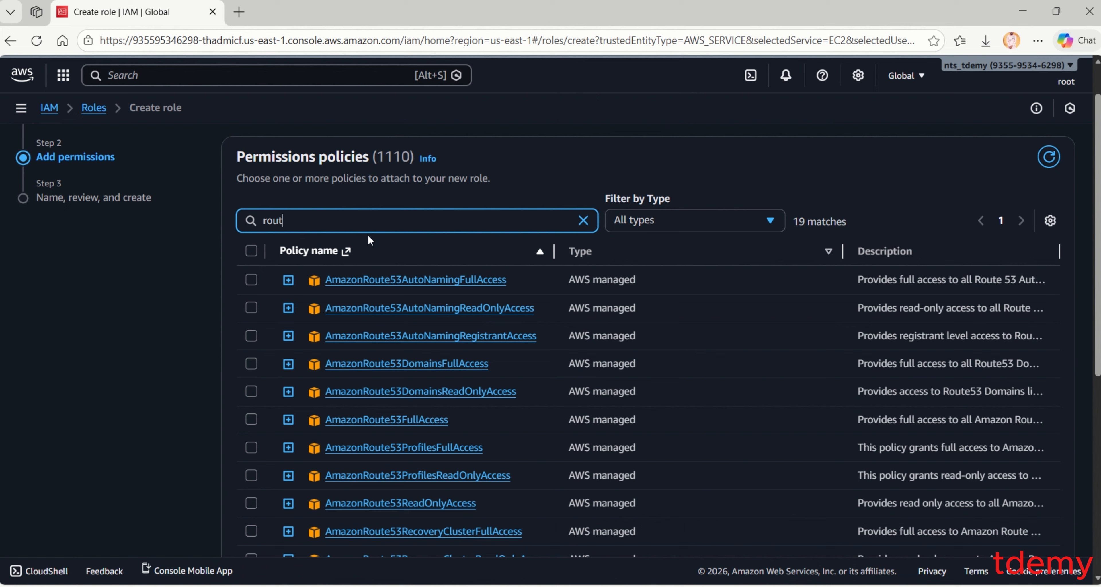
{"action": "key", "text": "BackSpace"}
{"action": "key", "text": "BackSpace"}
{"action": "key", "text": "BackSpace"}
{"action": "key", "text": "BackSpace"}
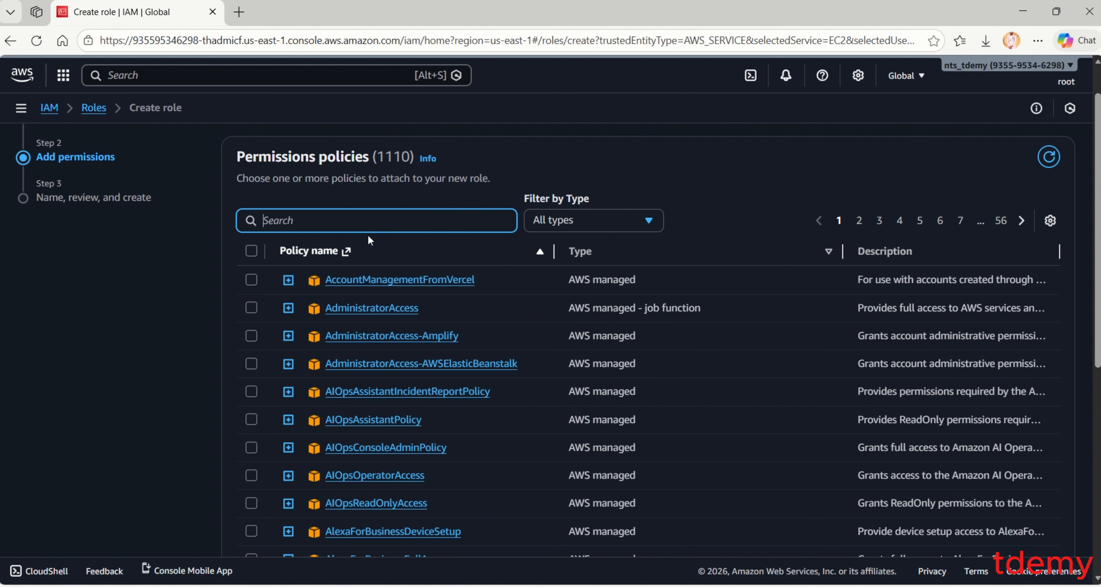
{"action": "type", "text": "s3"}
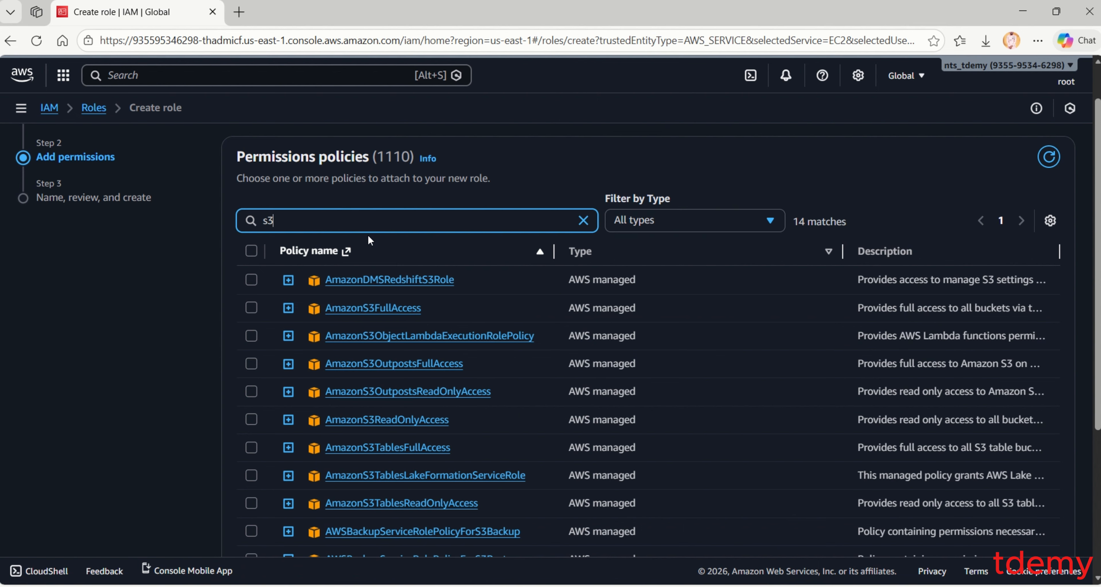
- Select only AmazonS3FullAccess, deselecting the other S3 policies, and continue to review
{"action": "left_click", "coordinate": [253, 307]}
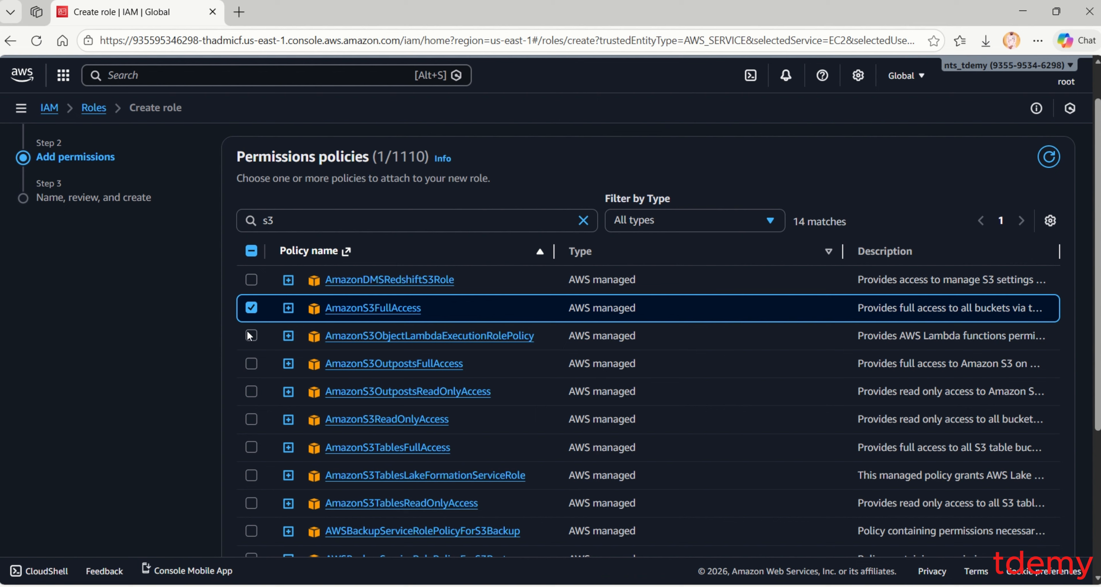
{"action": "left_click", "coordinate": [251, 336]}
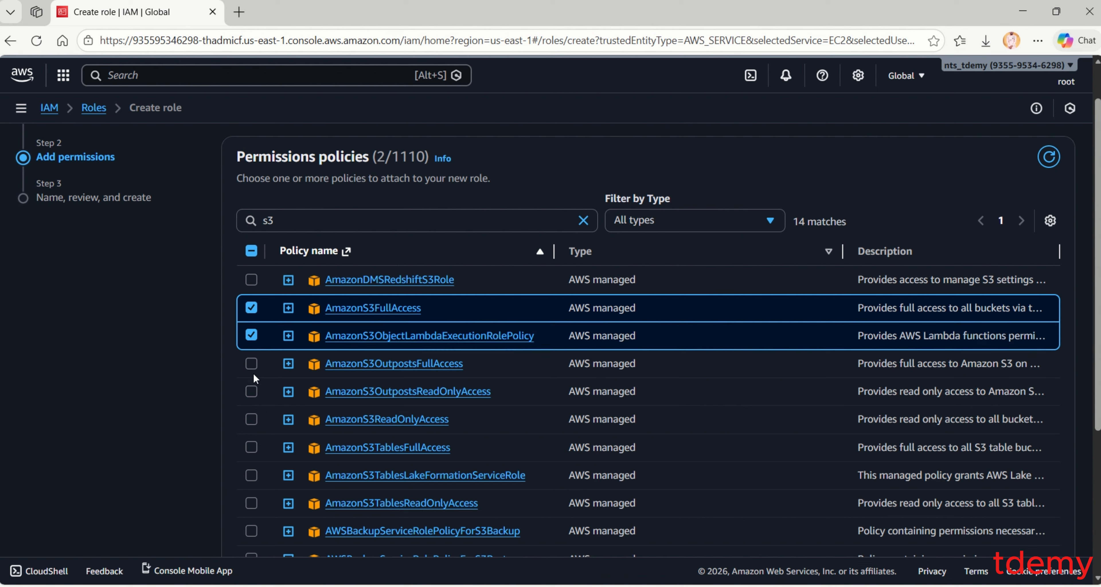
{"action": "left_click", "coordinate": [251, 363]}
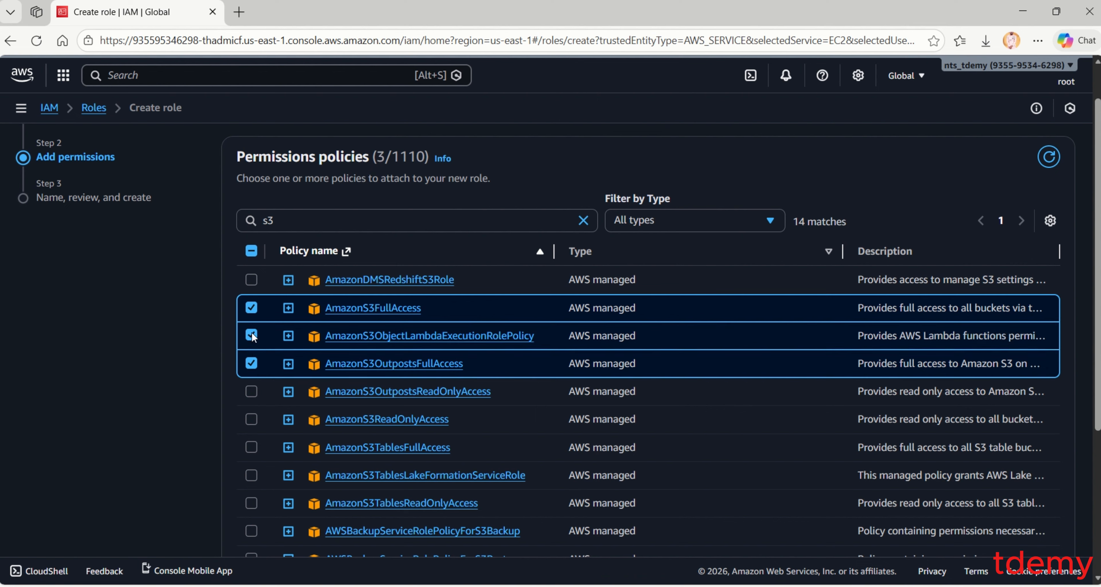
{"action": "left_click", "coordinate": [251, 336]}
{"action": "left_click", "coordinate": [251, 364]}
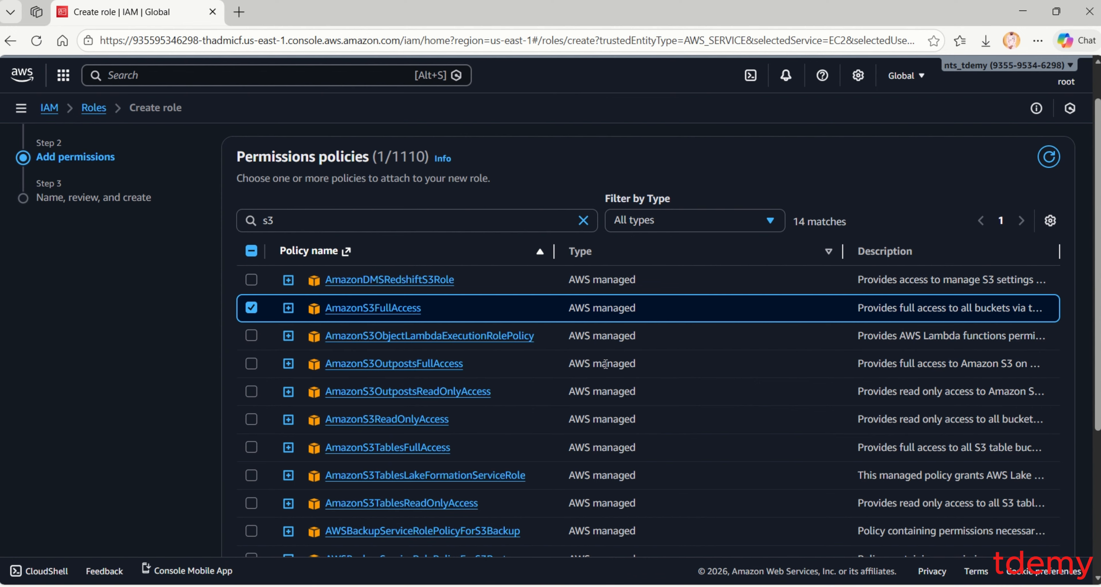
{"action": "scroll", "coordinate": [605, 364], "scroll_direction": "down", "scroll_amount": 5}
{"action": "scroll", "coordinate": [606, 363], "scroll_direction": "down", "scroll_amount": 1}
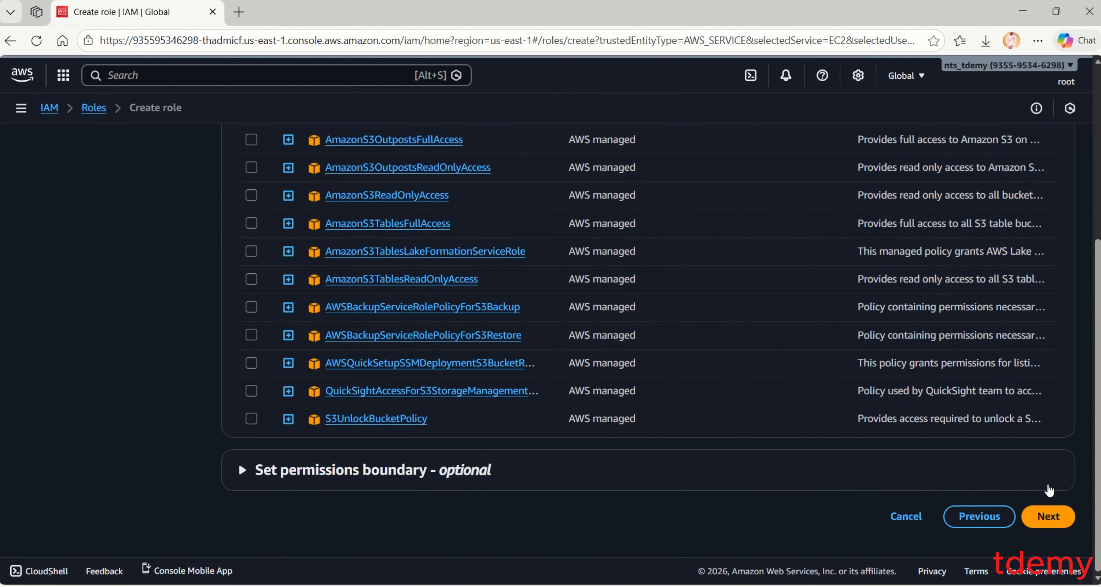
{"action": "left_click", "coordinate": [1047, 513]}
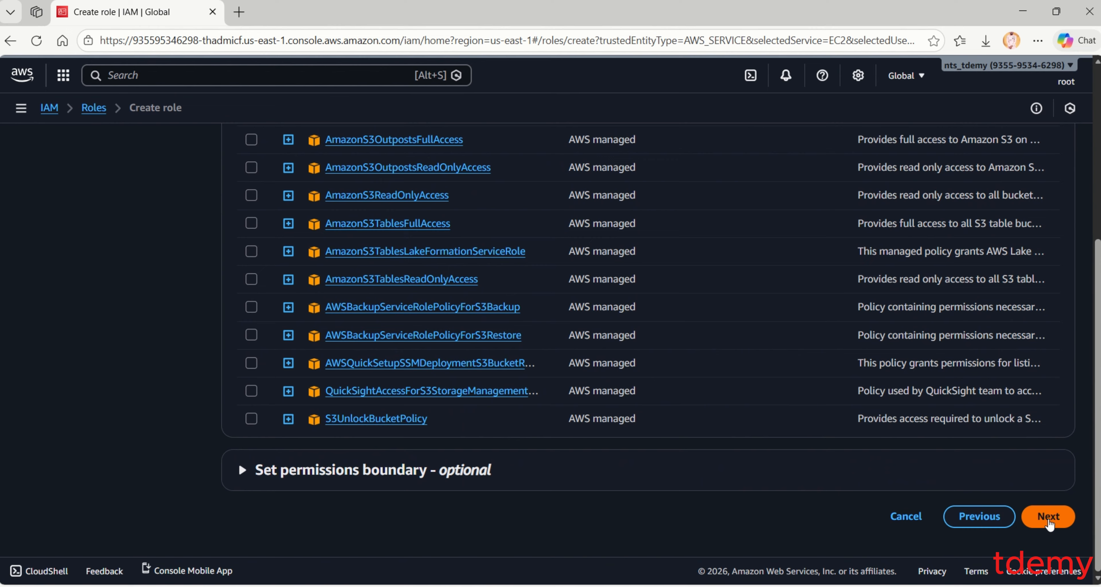
- Enter Ec2S3Fullaccess as the role name and review the EC2 trust policy and permissions summary
{"action": "left_click", "coordinate": [571, 261]}
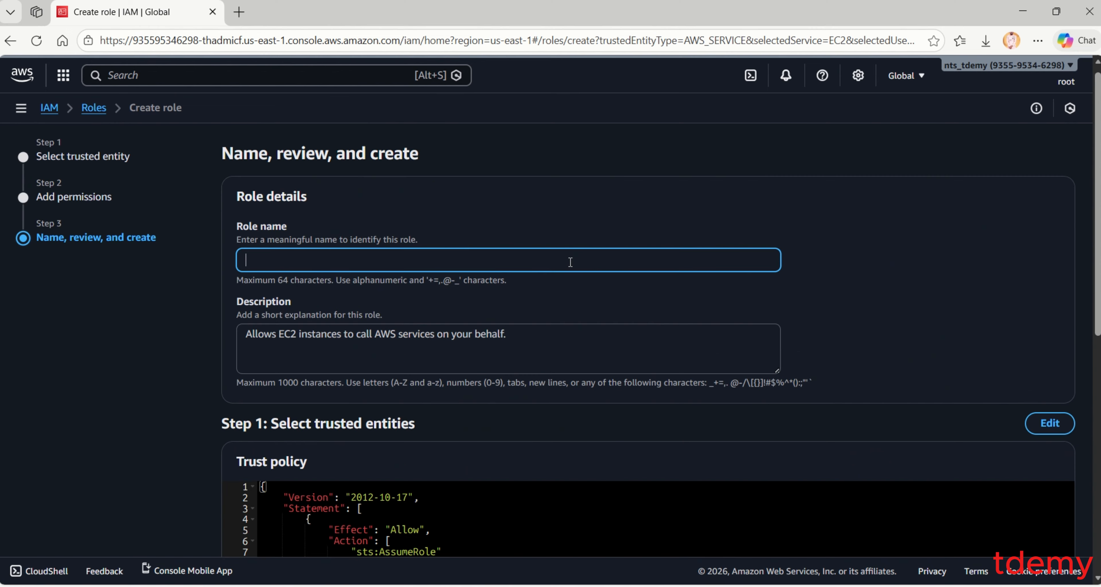
{"action": "type", "text": "Ec2S3Fullaccess"}
{"action": "left_click", "coordinate": [556, 342]}
{"action": "scroll", "coordinate": [556, 342], "scroll_direction": "down", "scroll_amount": 4}
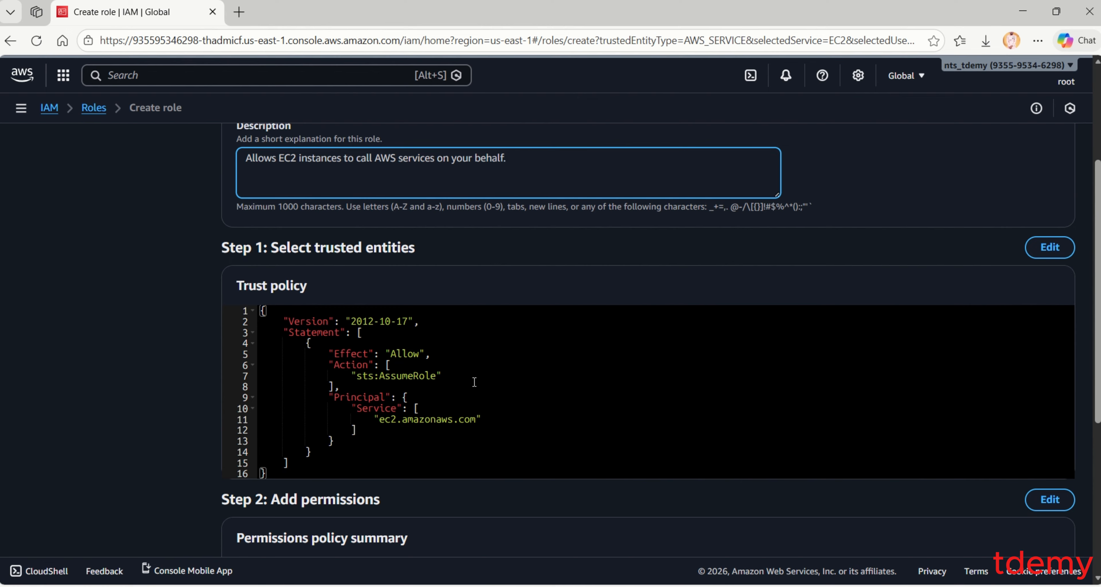
{"action": "scroll", "coordinate": [473, 382], "scroll_direction": "down", "scroll_amount": 1}
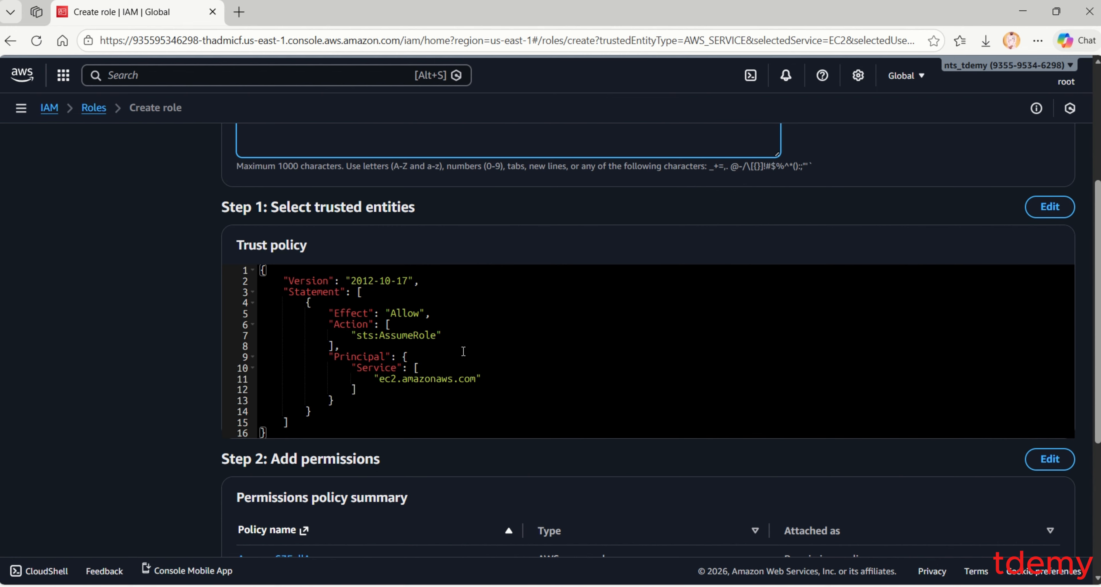
{"action": "scroll", "coordinate": [498, 364], "scroll_direction": "down", "scroll_amount": 1}
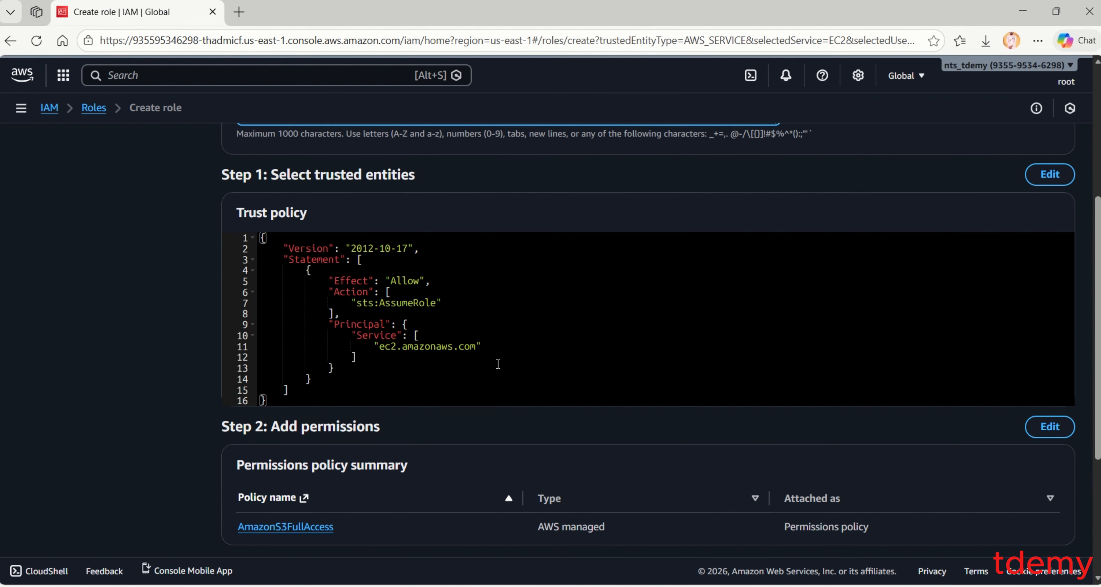
{"action": "scroll", "coordinate": [498, 363], "scroll_direction": "up", "scroll_amount": 2}
{"action": "scroll", "coordinate": [498, 363], "scroll_direction": "down", "scroll_amount": 8}
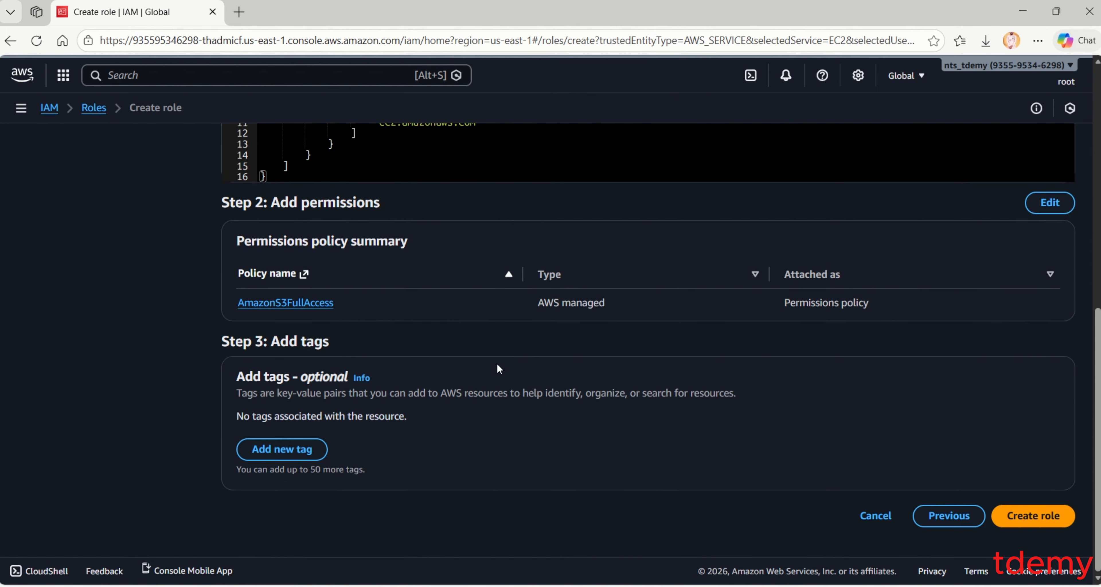
{"action": "scroll", "coordinate": [496, 363], "scroll_direction": "up", "scroll_amount": 7}
{"action": "scroll", "coordinate": [497, 363], "scroll_direction": "up", "scroll_amount": 3}
{"action": "scroll", "coordinate": [513, 342], "scroll_direction": "down", "scroll_amount": 8}
- Create the Ec2S3Fullaccess role, view its details page, and dismiss the success banner
{"action": "left_click", "coordinate": [1047, 523]}
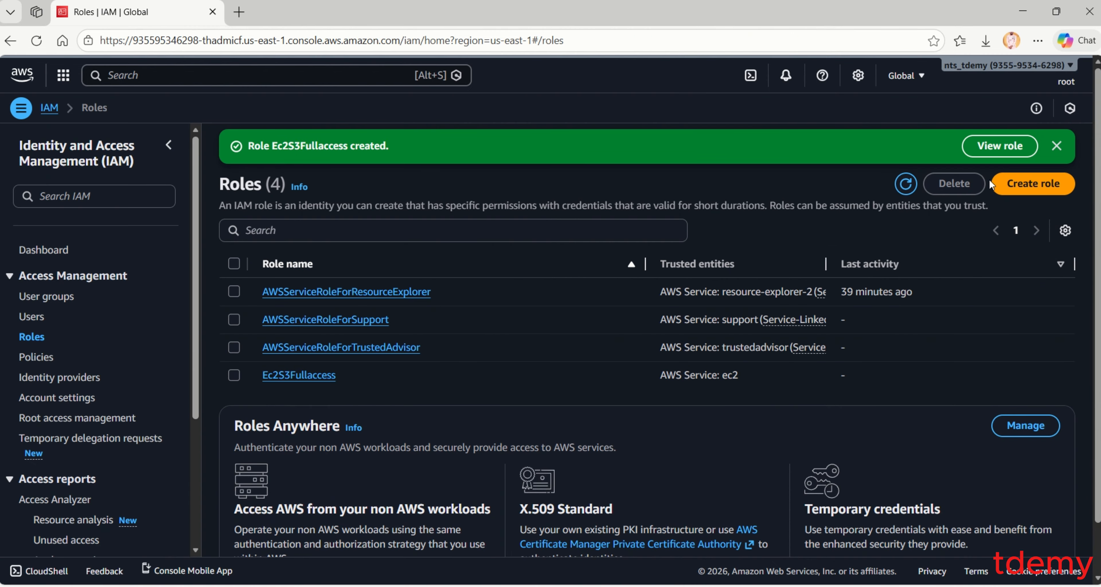
{"action": "left_click", "coordinate": [1000, 146]}
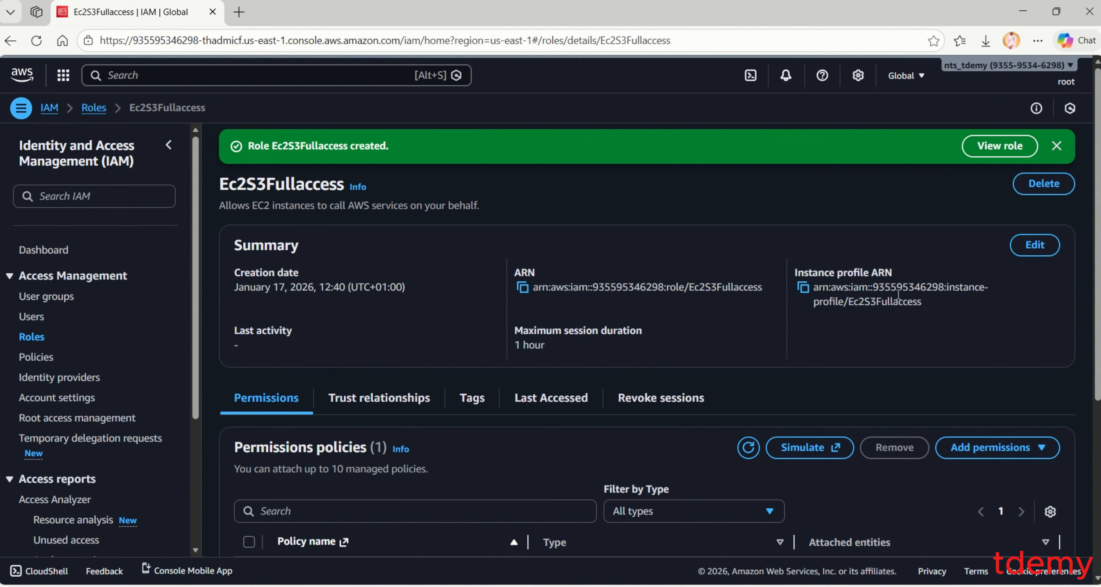
{"action": "scroll", "coordinate": [896, 278], "scroll_direction": "down", "scroll_amount": 1}
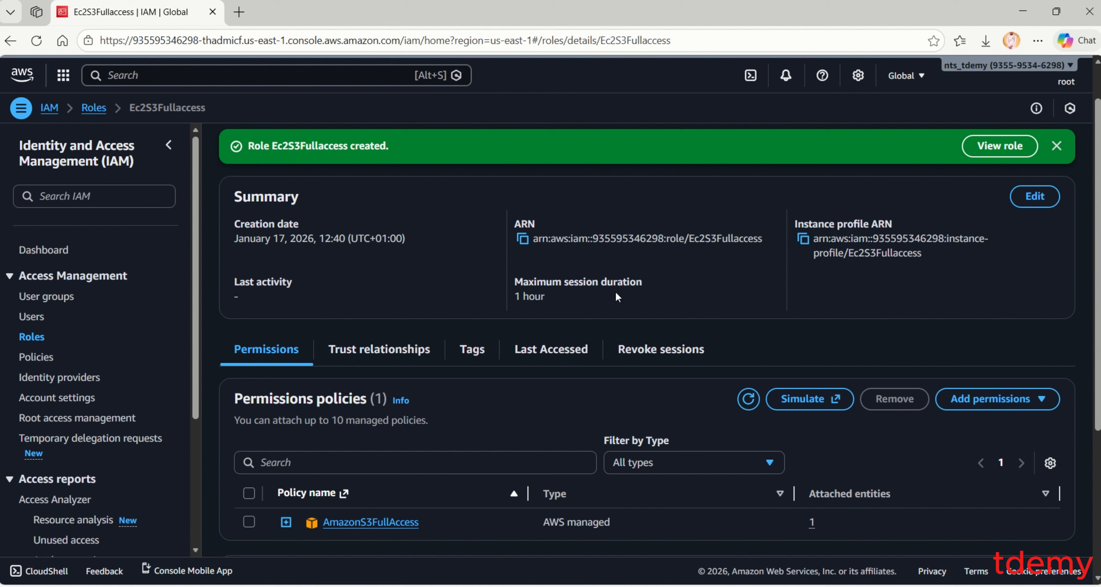
{"action": "scroll", "coordinate": [531, 306], "scroll_direction": "down", "scroll_amount": 2}
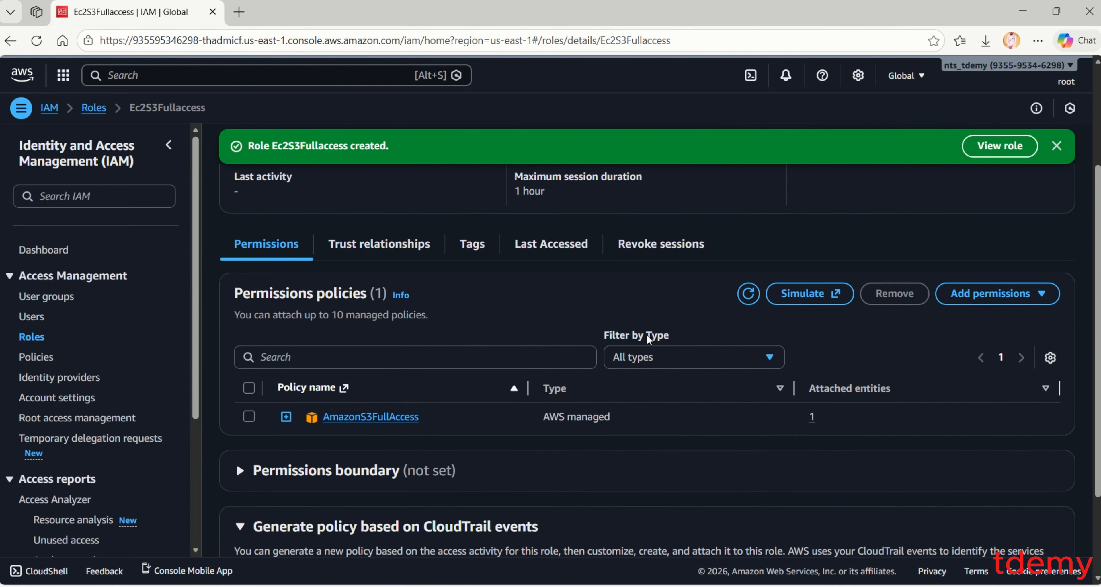
{"action": "scroll", "coordinate": [650, 338], "scroll_direction": "up", "scroll_amount": 2}
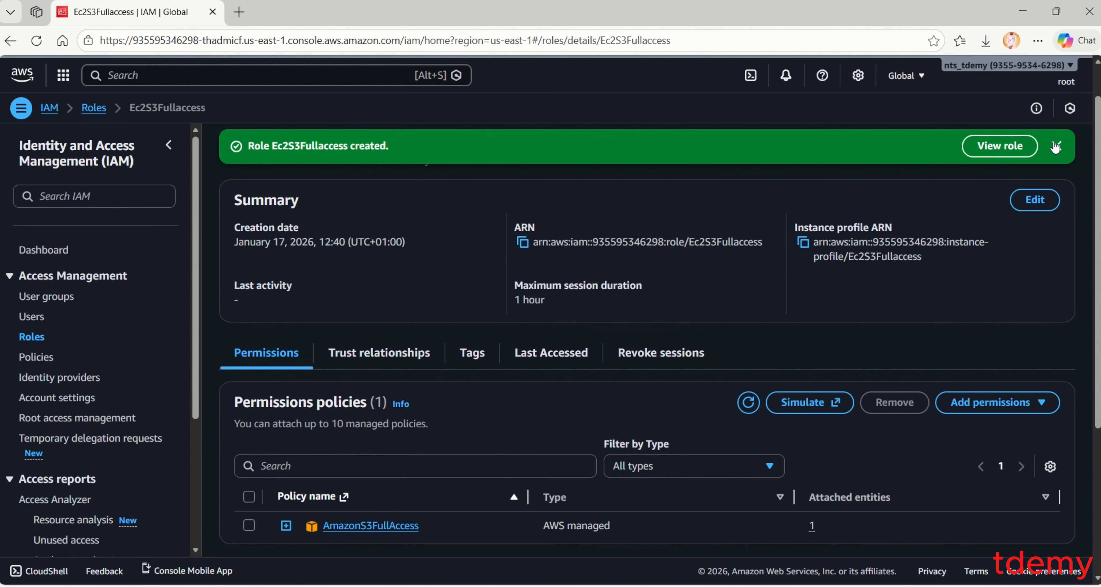
{"action": "left_click", "coordinate": [1054, 146]}
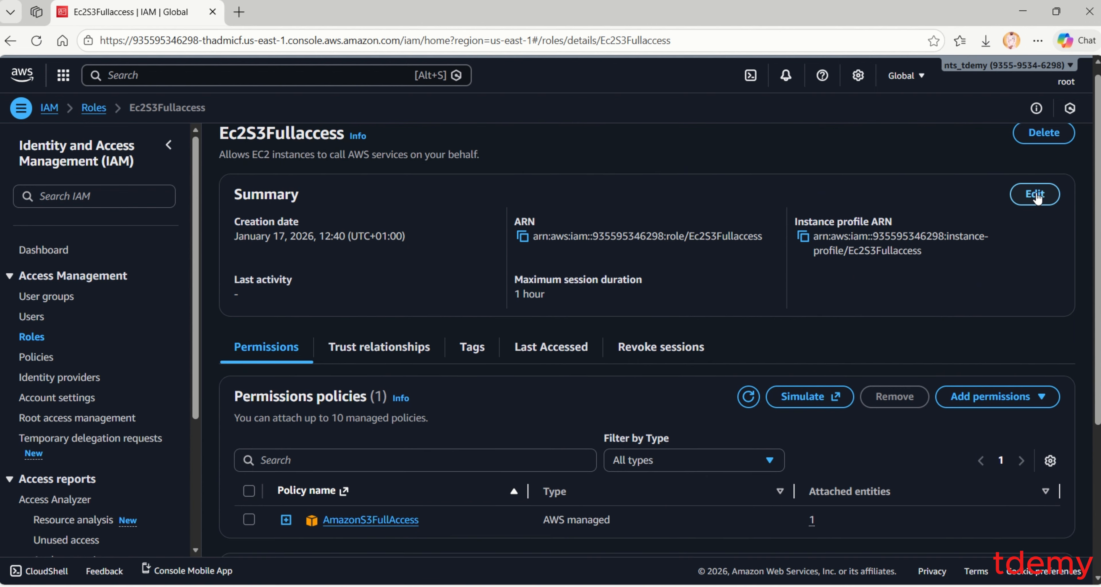
- Cancel the Summary edit leaving the 1-hour maximum session duration, then return to the Roles list
{"action": "left_click", "coordinate": [1037, 198]}
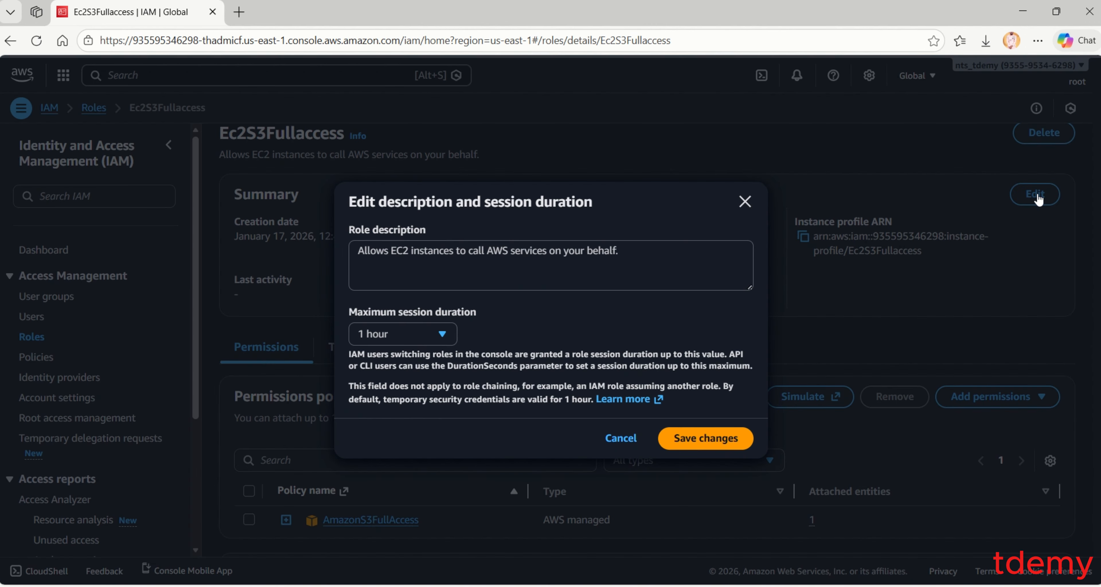
{"action": "left_click", "coordinate": [440, 333]}
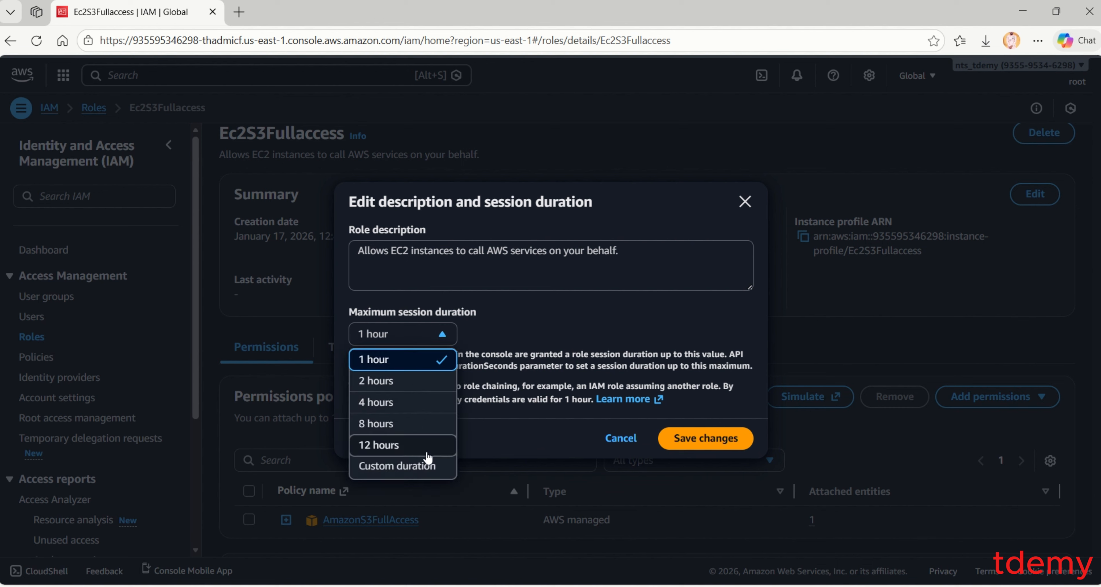
{"action": "left_click_drag", "start_coordinate": [611, 349], "coordinate": [631, 441]}
{"action": "left_click", "coordinate": [631, 440]}
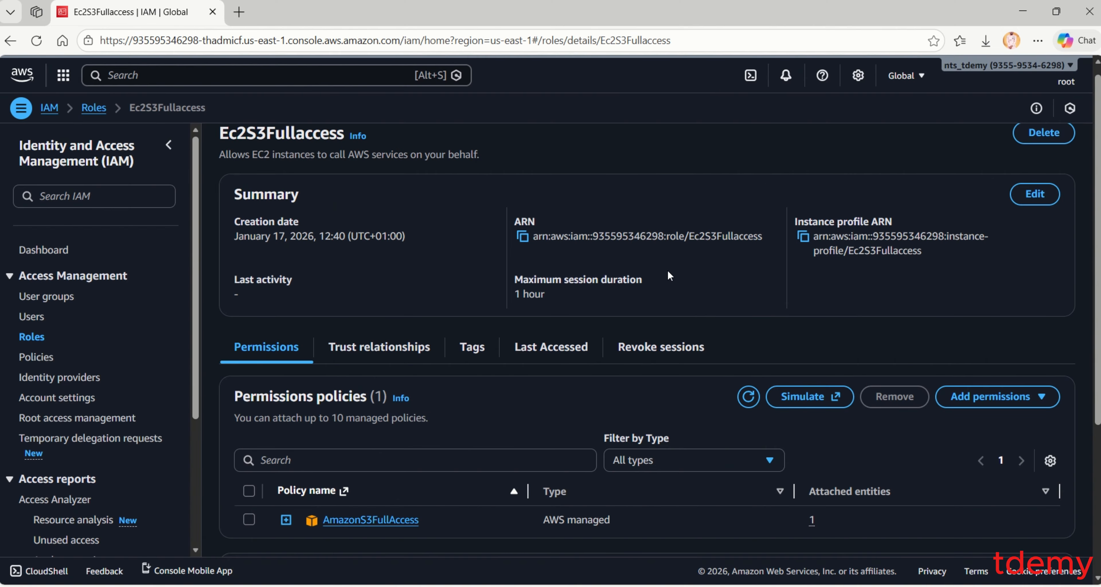
{"action": "scroll", "coordinate": [568, 314], "scroll_direction": "down", "scroll_amount": 2}
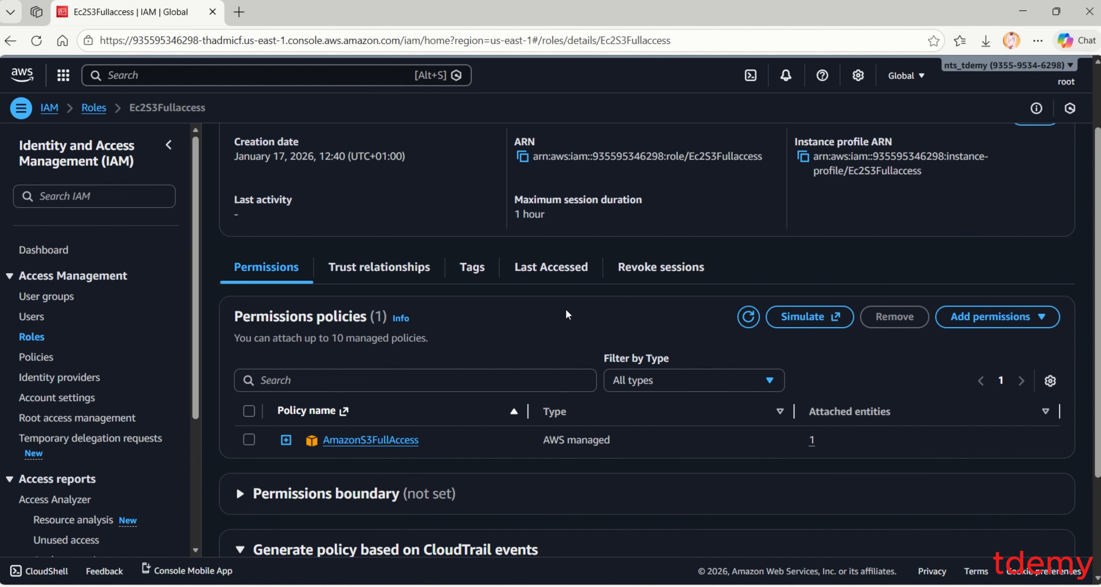
{"action": "scroll", "coordinate": [567, 314], "scroll_direction": "up", "scroll_amount": 2}
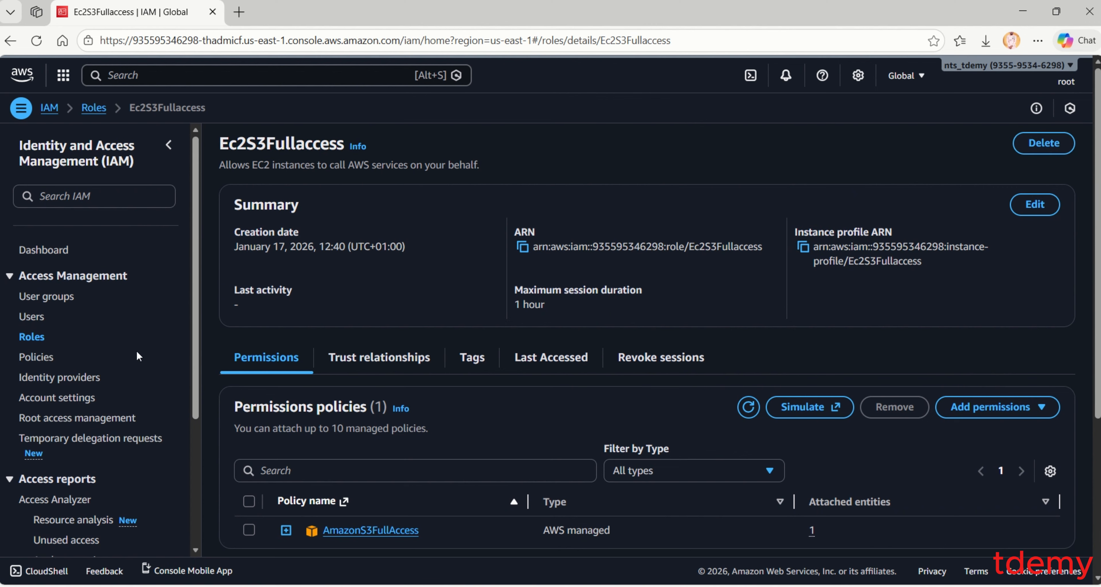
{"action": "left_click", "coordinate": [36, 342]}
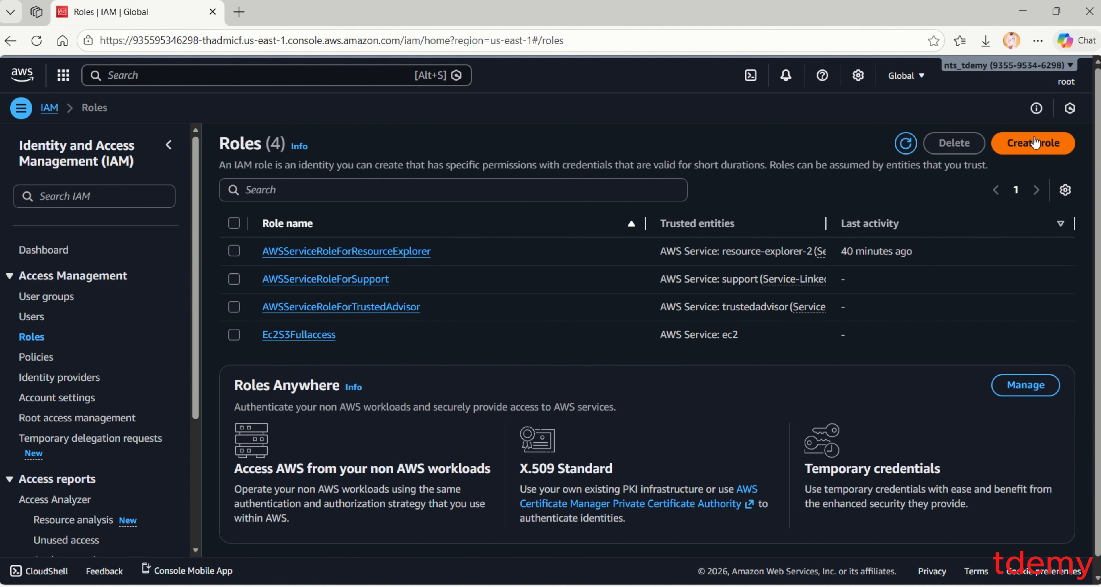
{"action": "left_click", "coordinate": [1033, 143]}
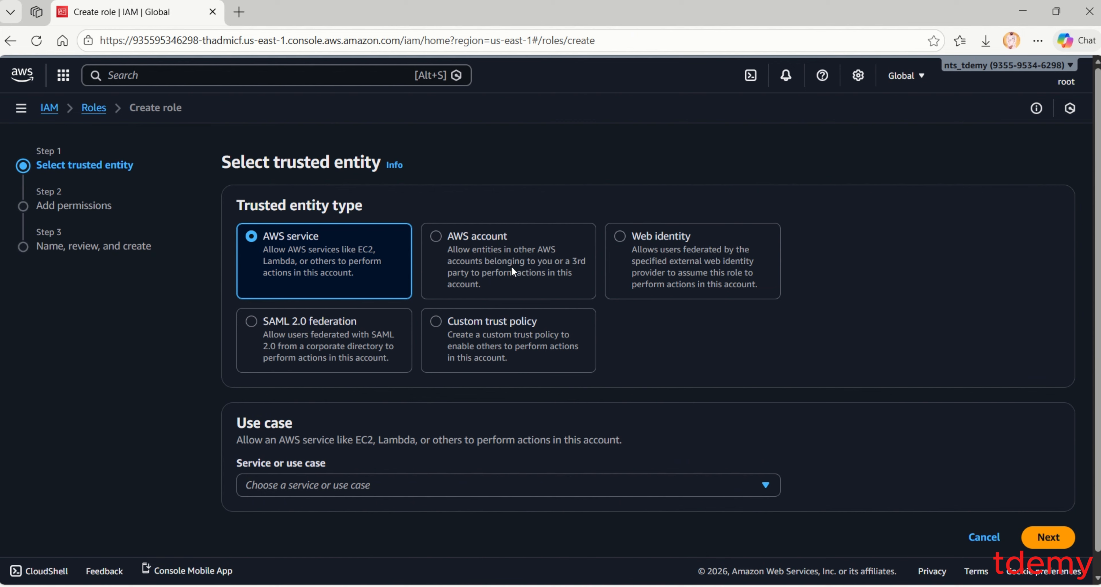
{"action": "left_click", "coordinate": [466, 235]}
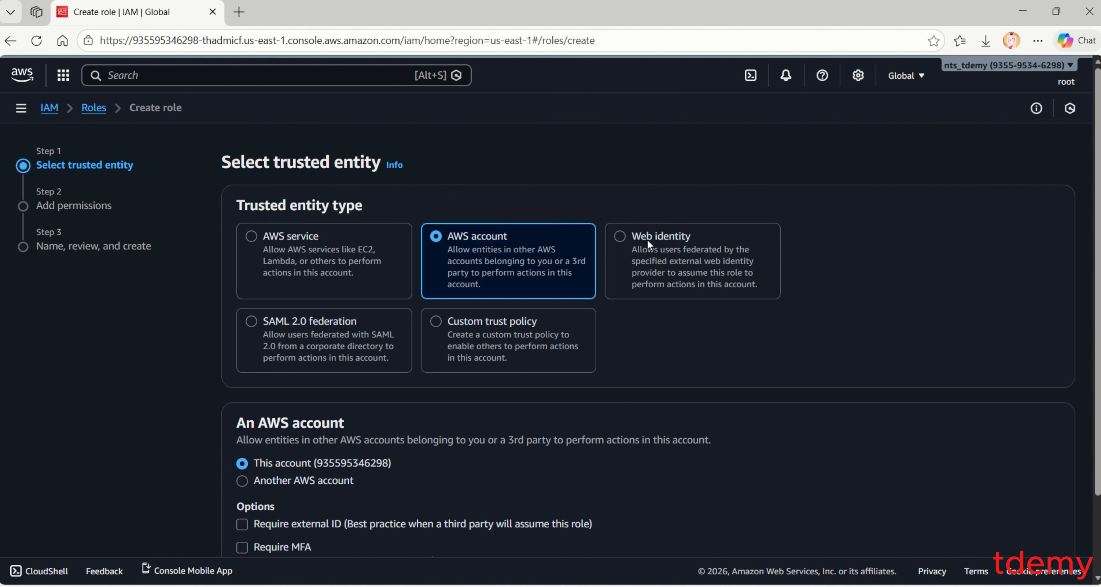
{"action": "left_click", "coordinate": [660, 239]}
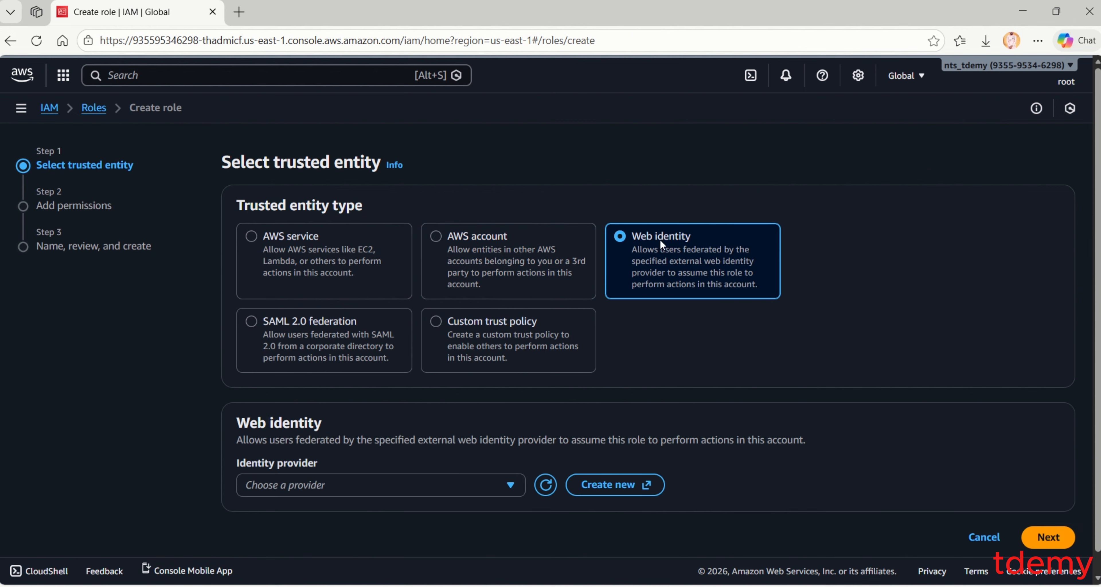
{"action": "left_click", "coordinate": [362, 482]}
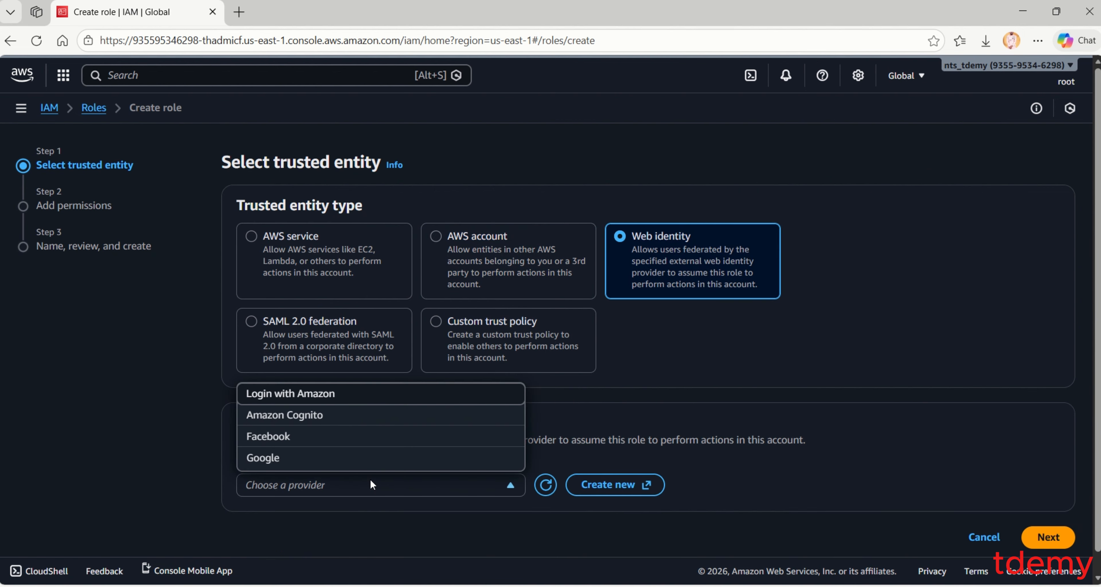
{"action": "left_click", "coordinate": [732, 356]}
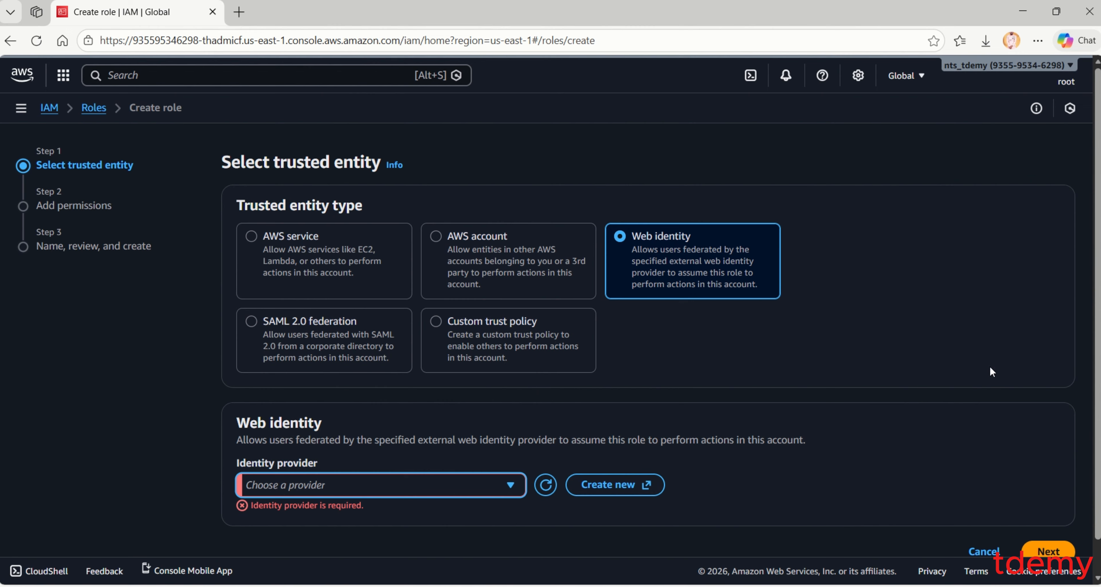
{"action": "scroll", "coordinate": [990, 367], "scroll_direction": "down", "scroll_amount": 1}
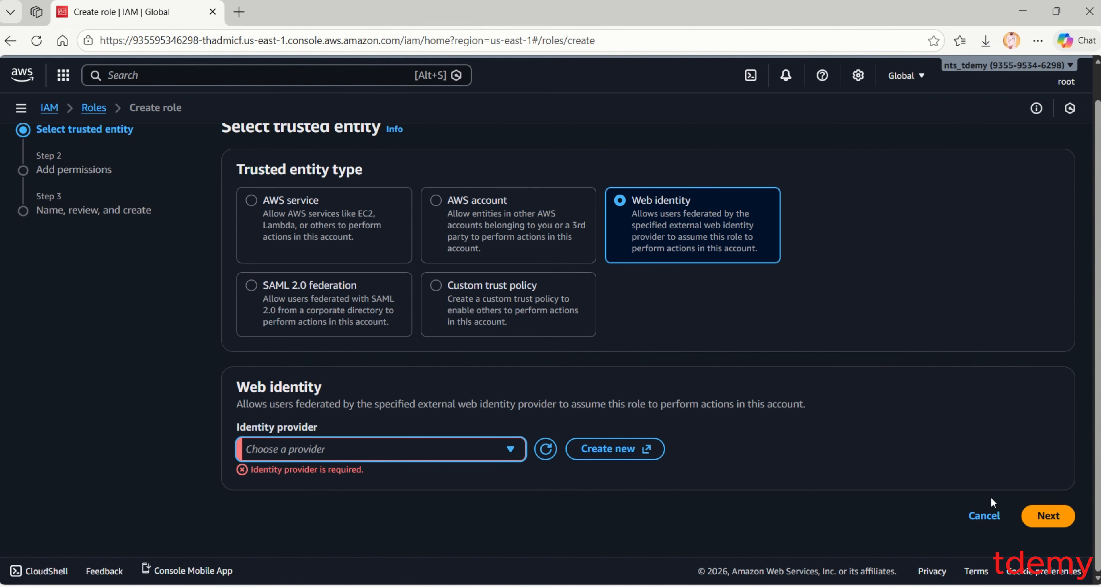
{"action": "left_click", "coordinate": [981, 516]}
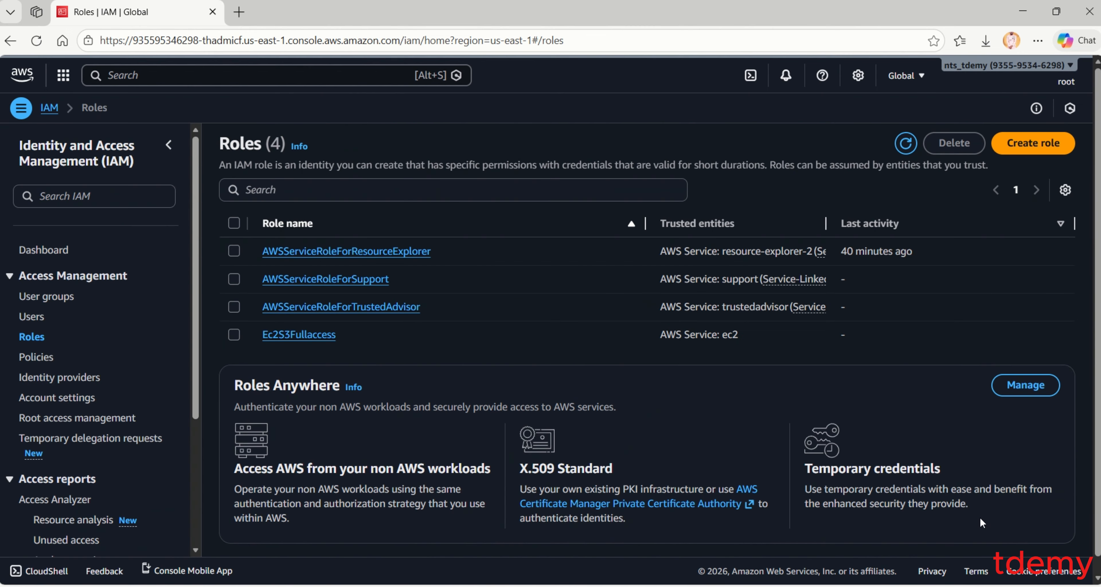